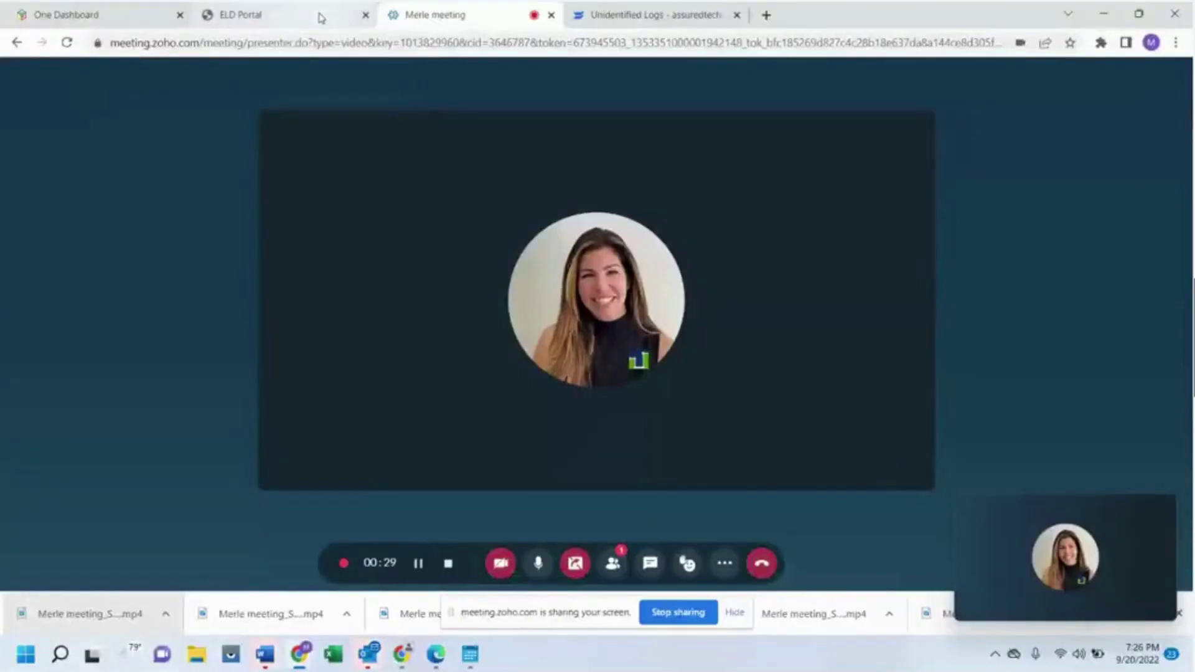
Switch to the Apollo ELD Portal's Manage > Log Books page.
left_click(317, 14)
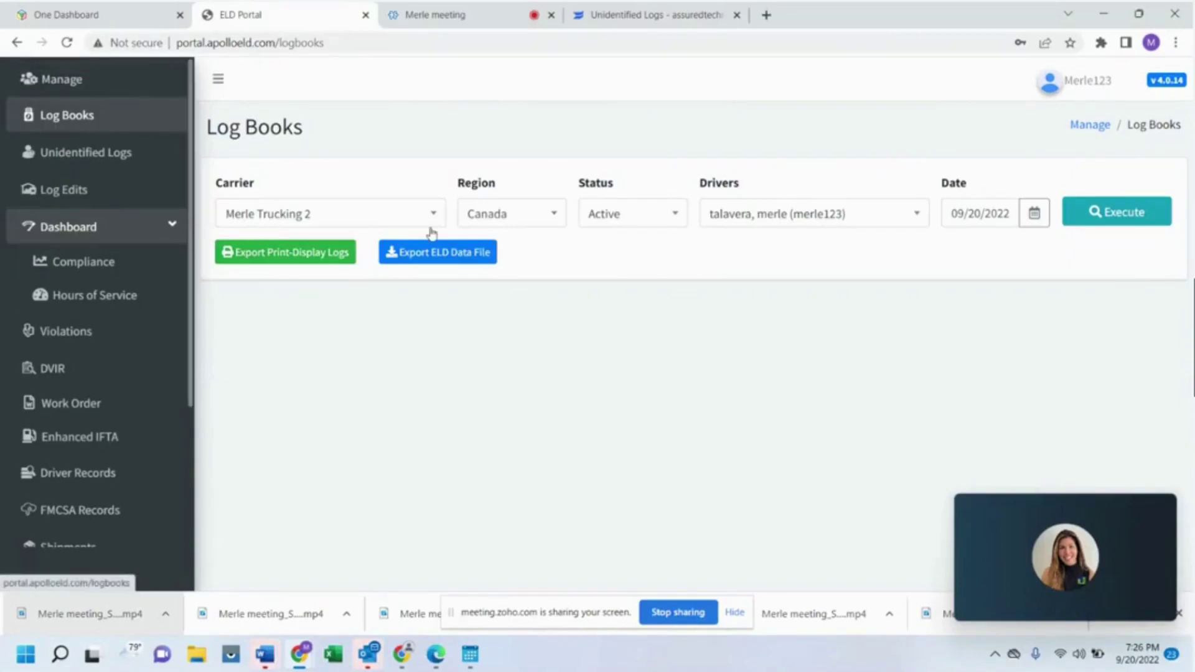
Review the Region, Status and Drivers dropdown choices.
left_click(505, 218)
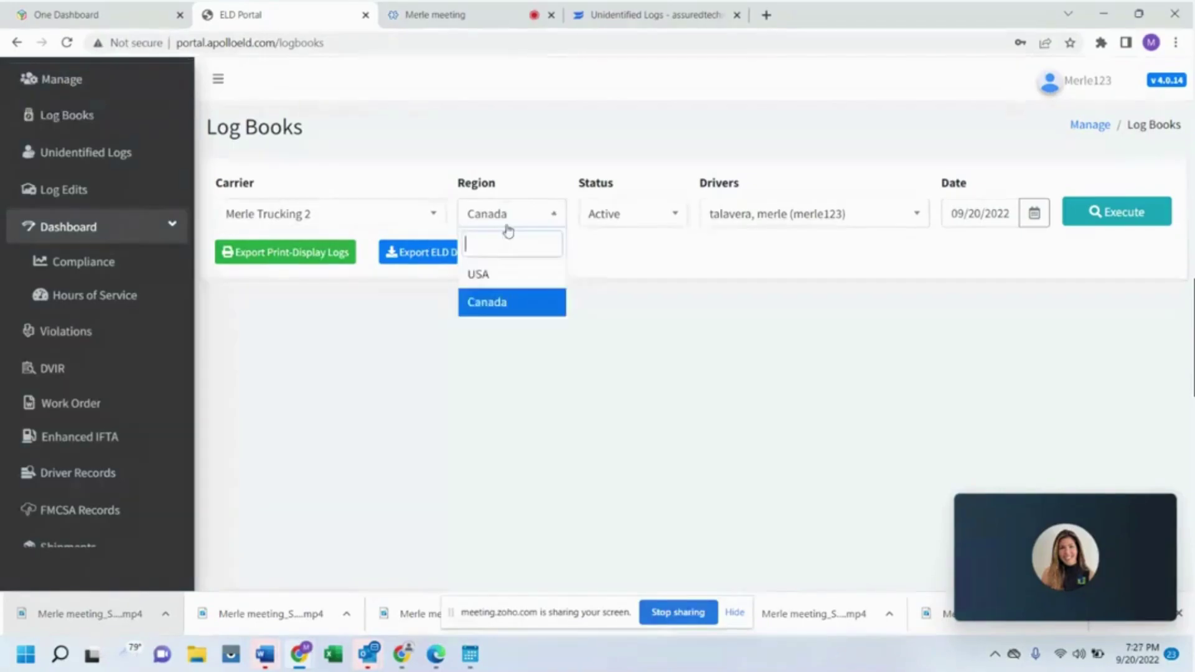
left_click(609, 224)
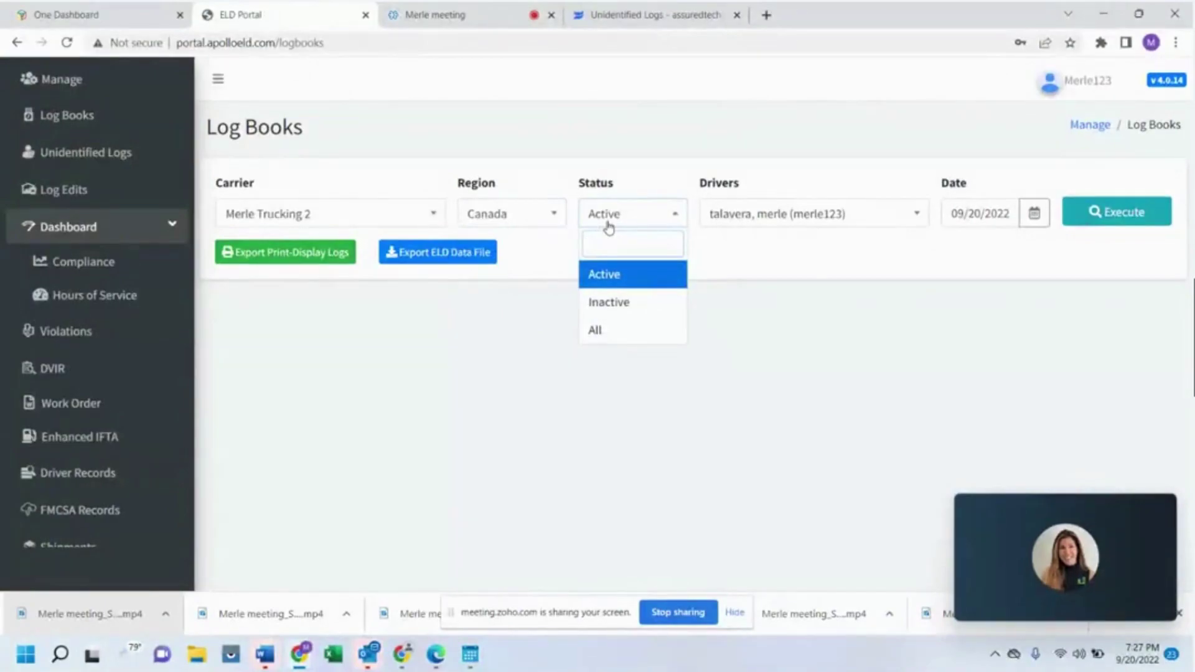
left_click(770, 215)
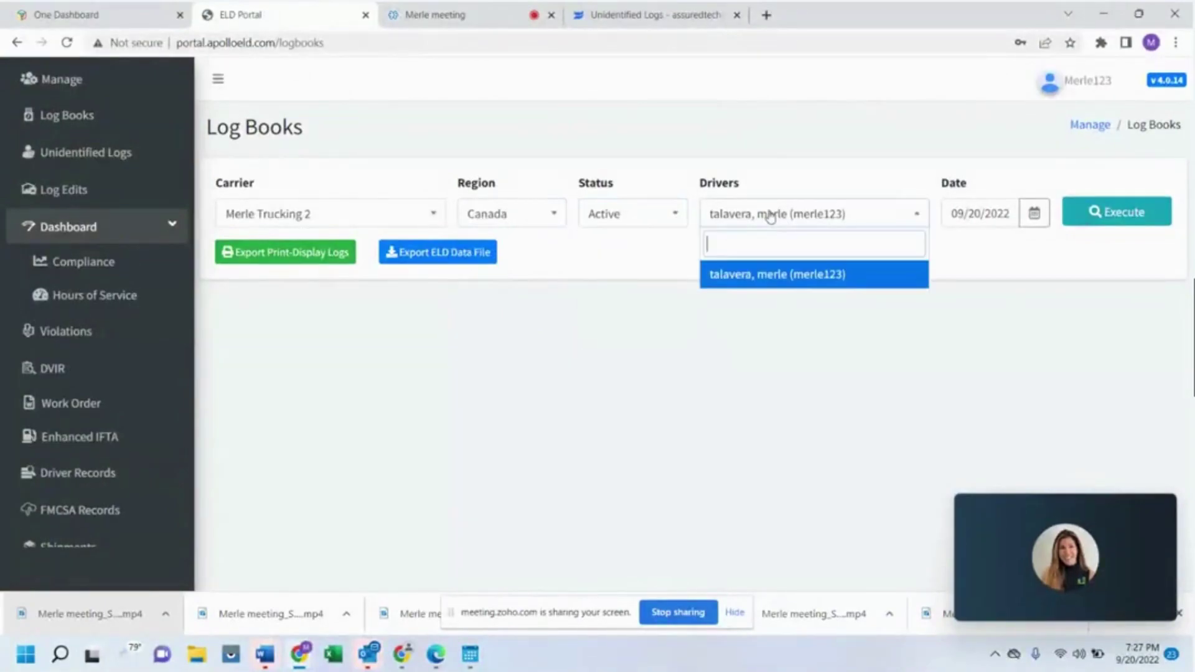
Set the log date to 08/18/2022 and execute the Canada, Active log book query.
left_click(1034, 213)
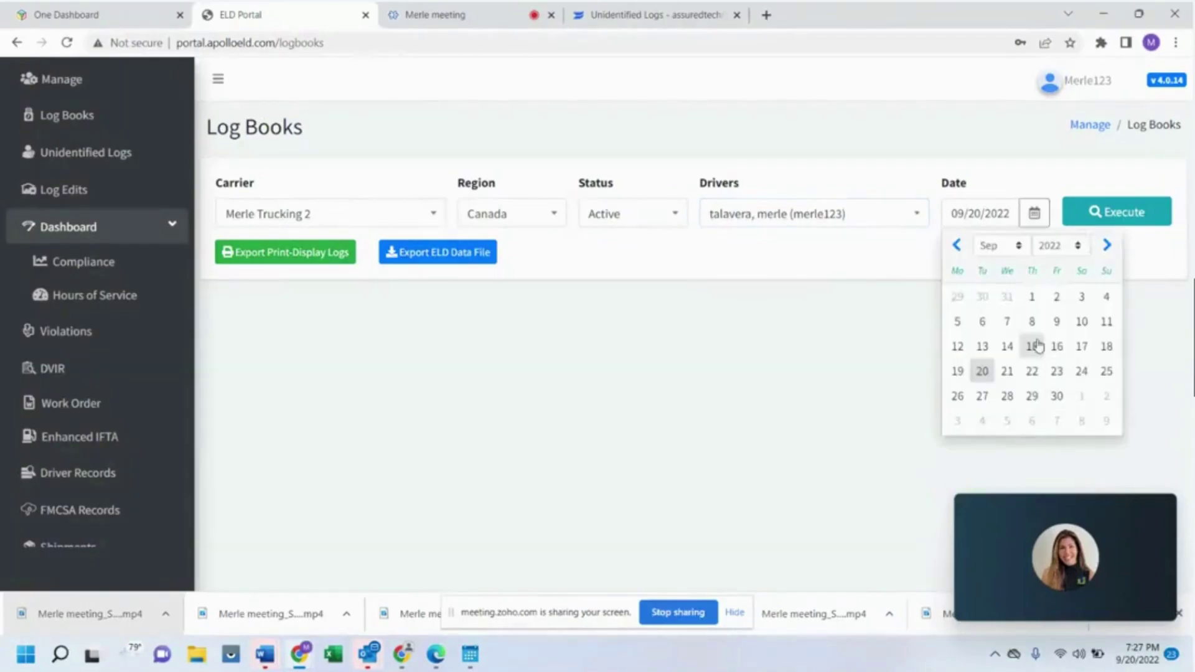
left_click(957, 246)
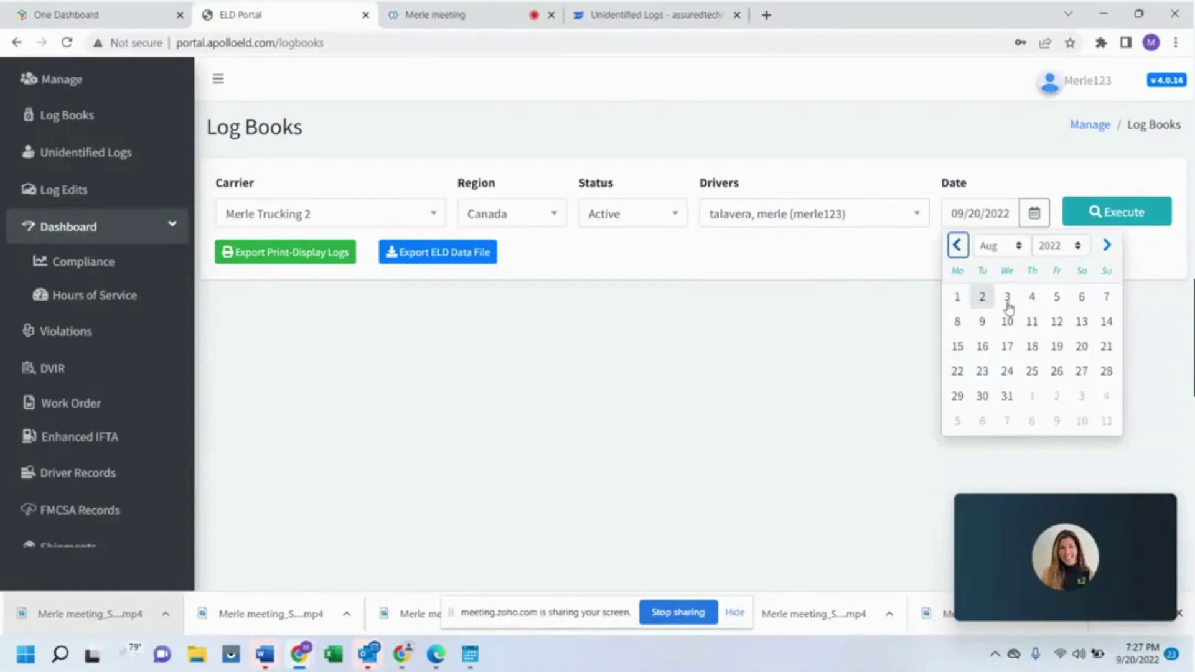
left_click(1031, 346)
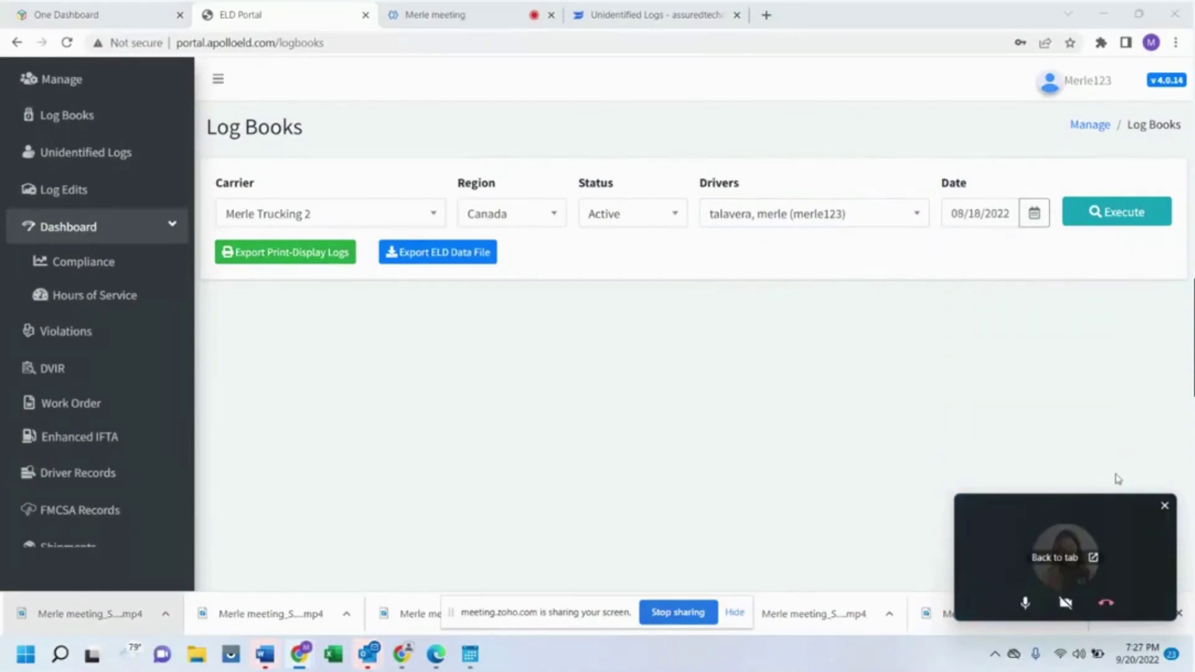
left_click(1105, 214)
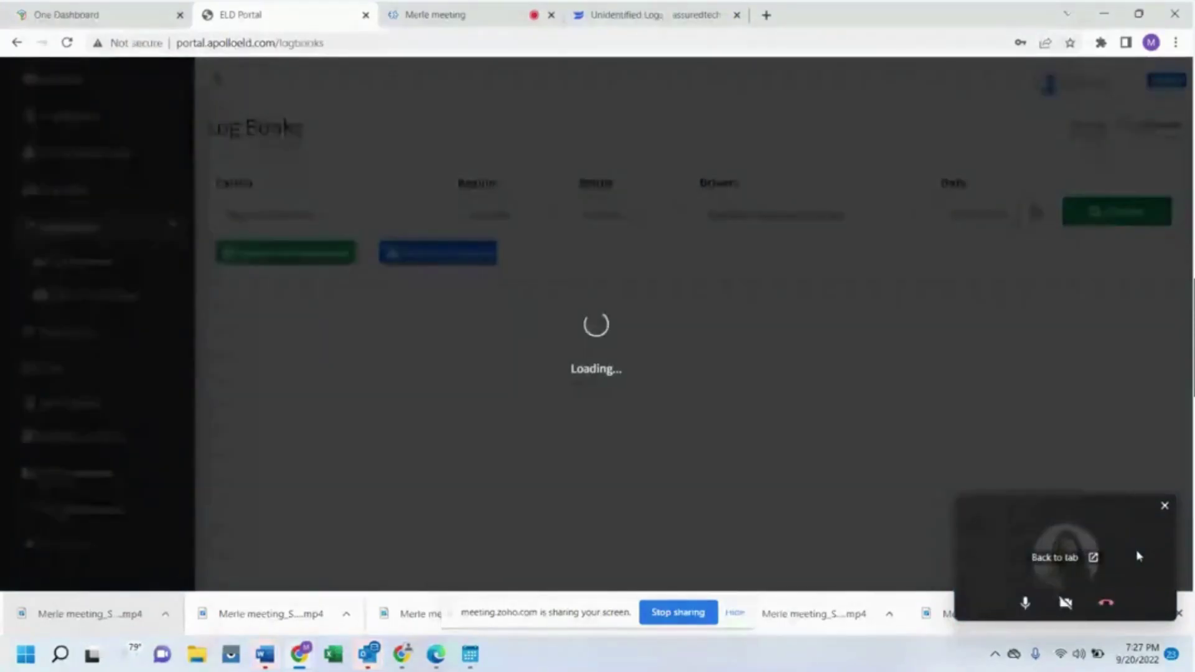
Scroll through the loaded 08/18/2022 RODS header table to review its details.
left_click_drag(1139, 555, 1183, 335)
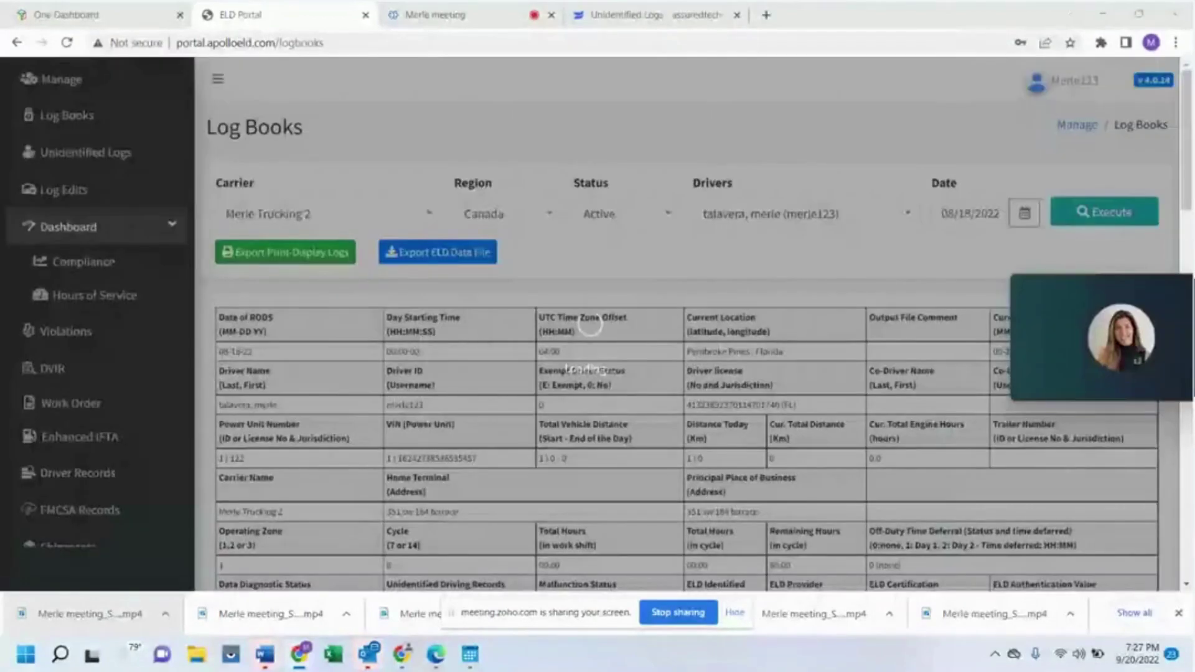
left_click_drag(1121, 390, 1122, 119)
scroll(1109, 312, "down", 4)
scroll(1109, 311, "up", 3)
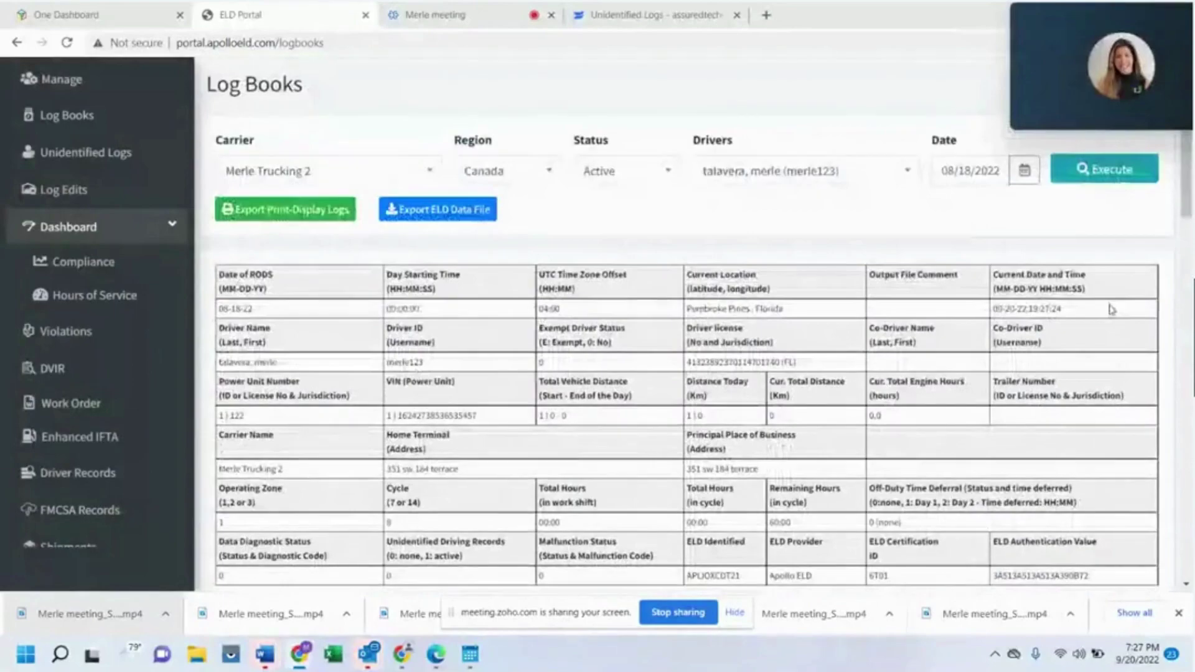
scroll(1112, 309, "down", 2)
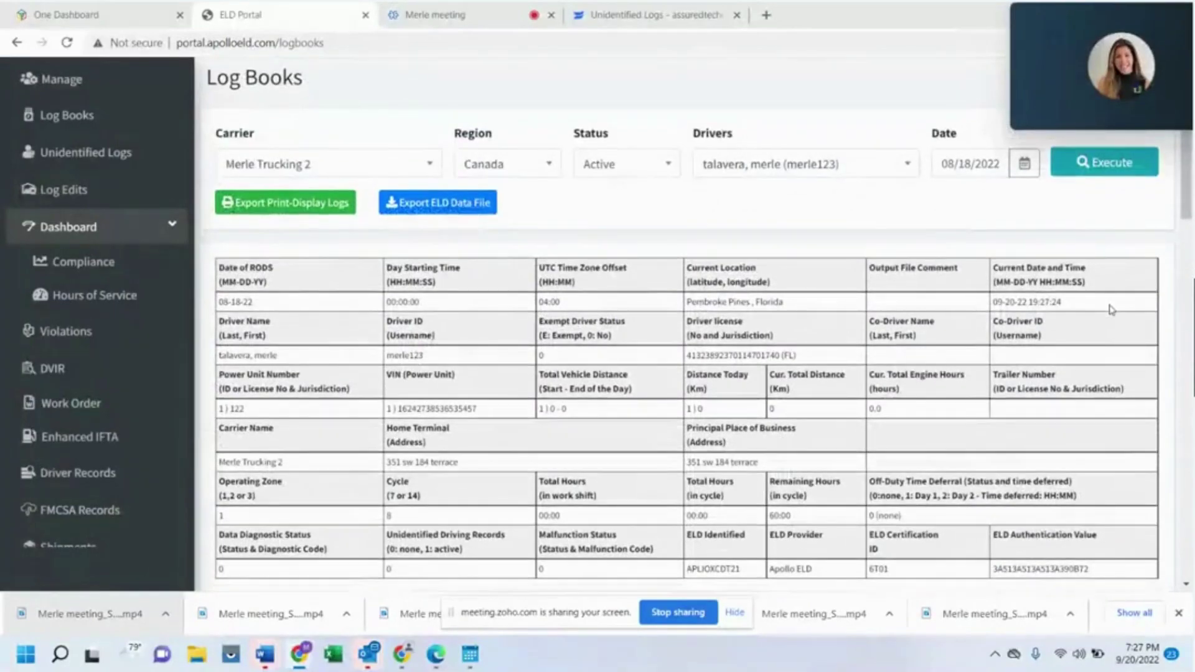
scroll(1112, 310, "down", 1)
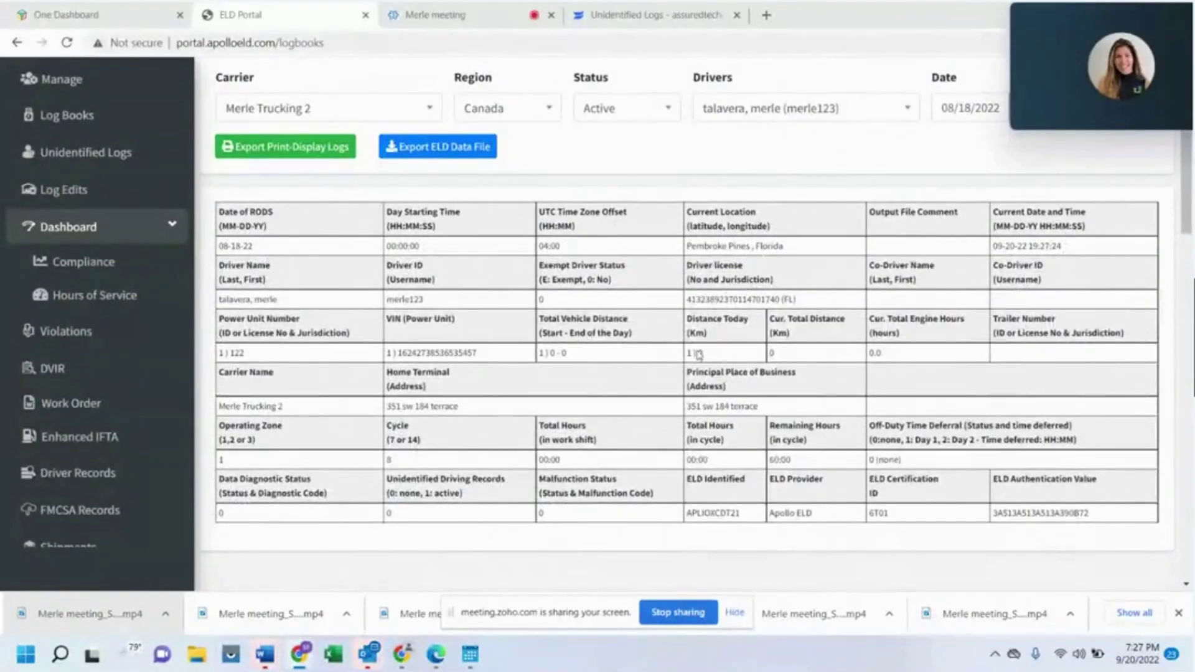
scroll(1073, 374, "down", 1)
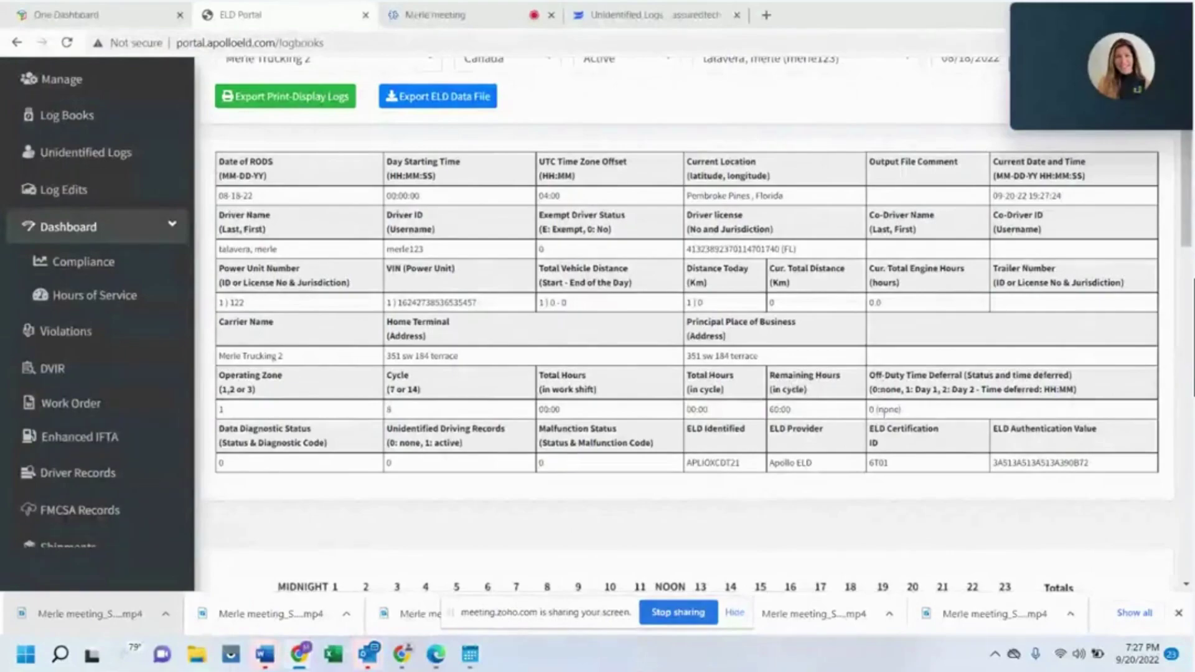
scroll(865, 440, "down", 1)
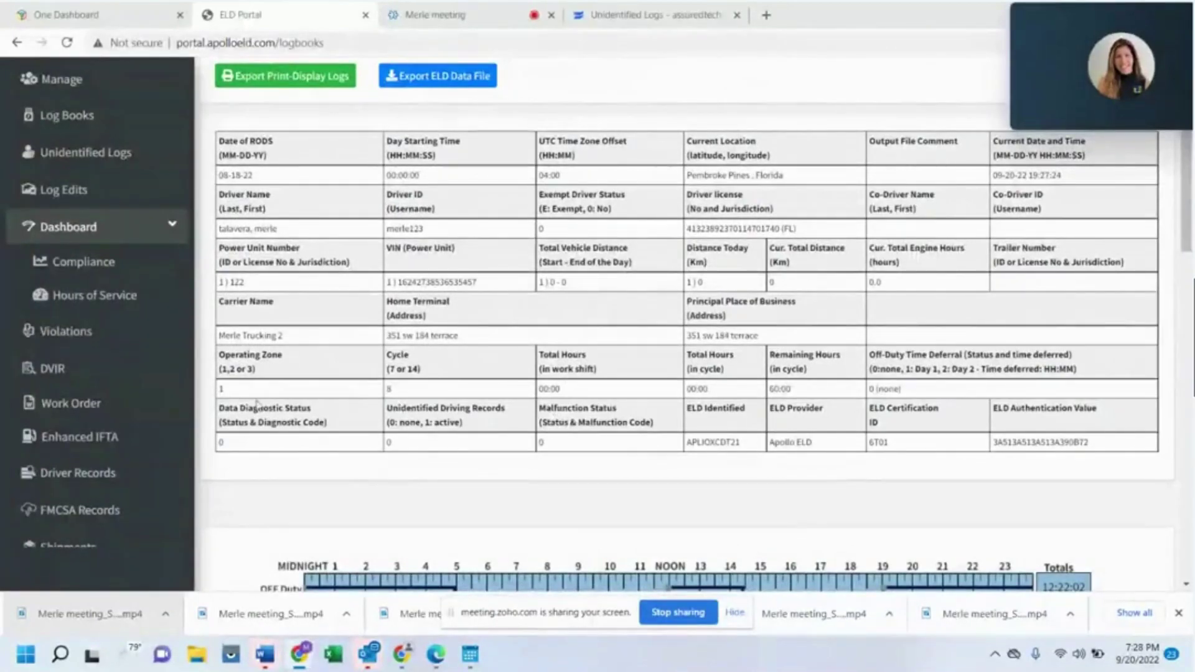
scroll(342, 438, "up", 1)
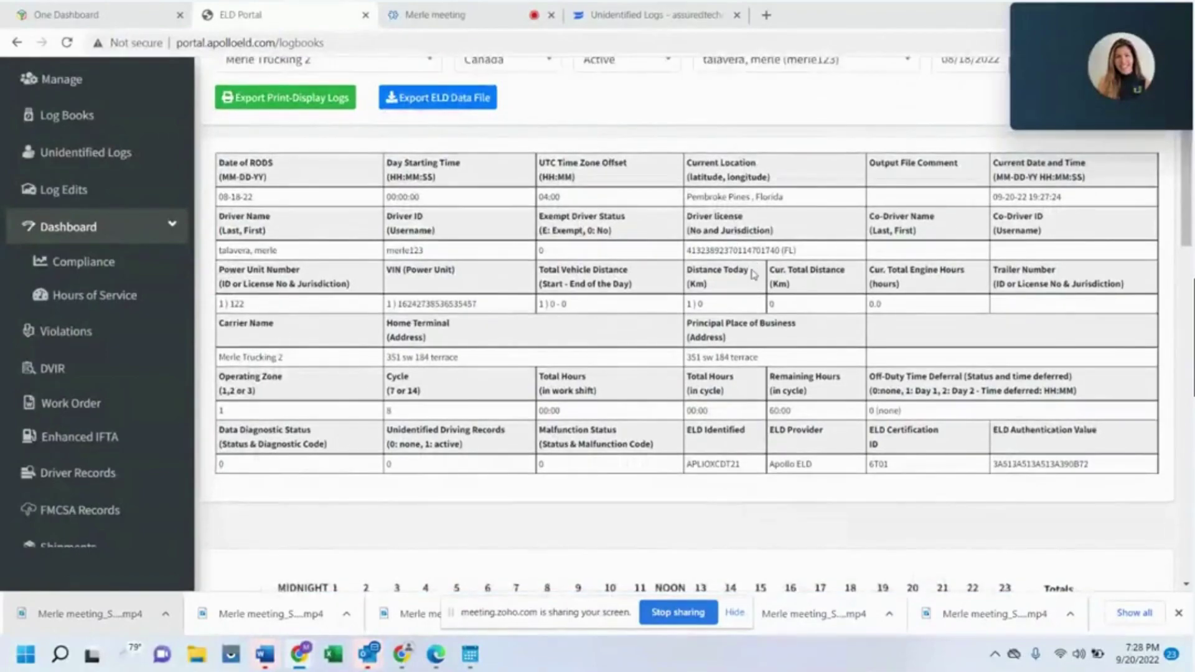
Show the Information card for the 04:58:49 Sleeper event at hour 5 on the duty graph.
scroll(753, 275, "down", 1)
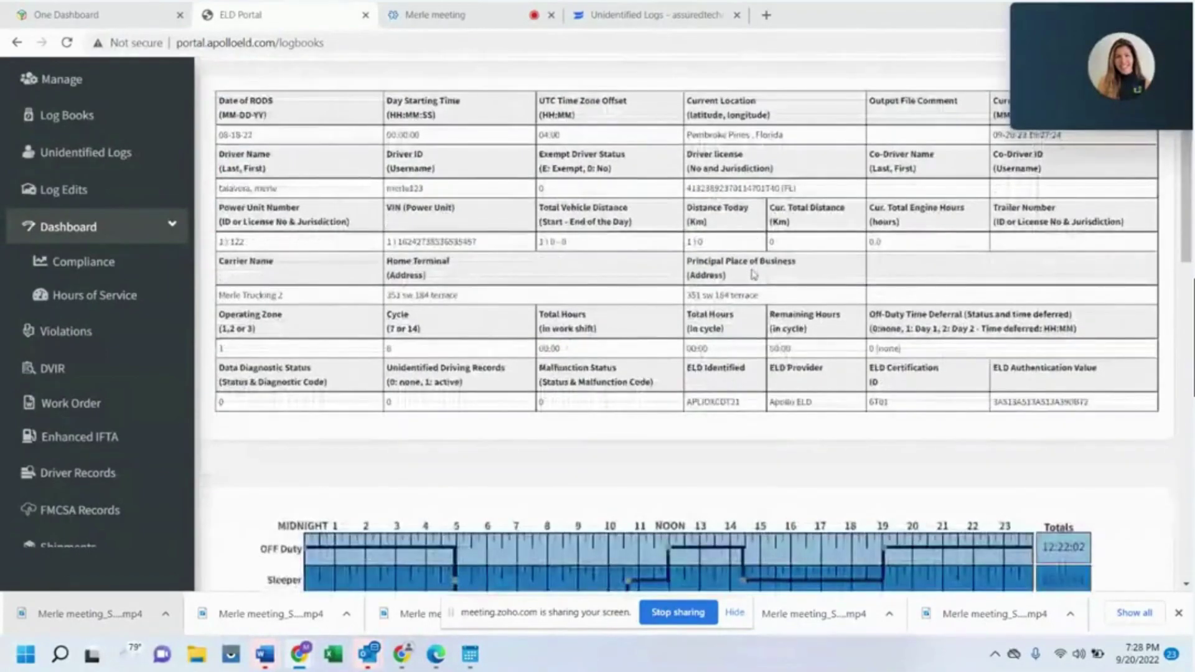
scroll(754, 274, "down", 1)
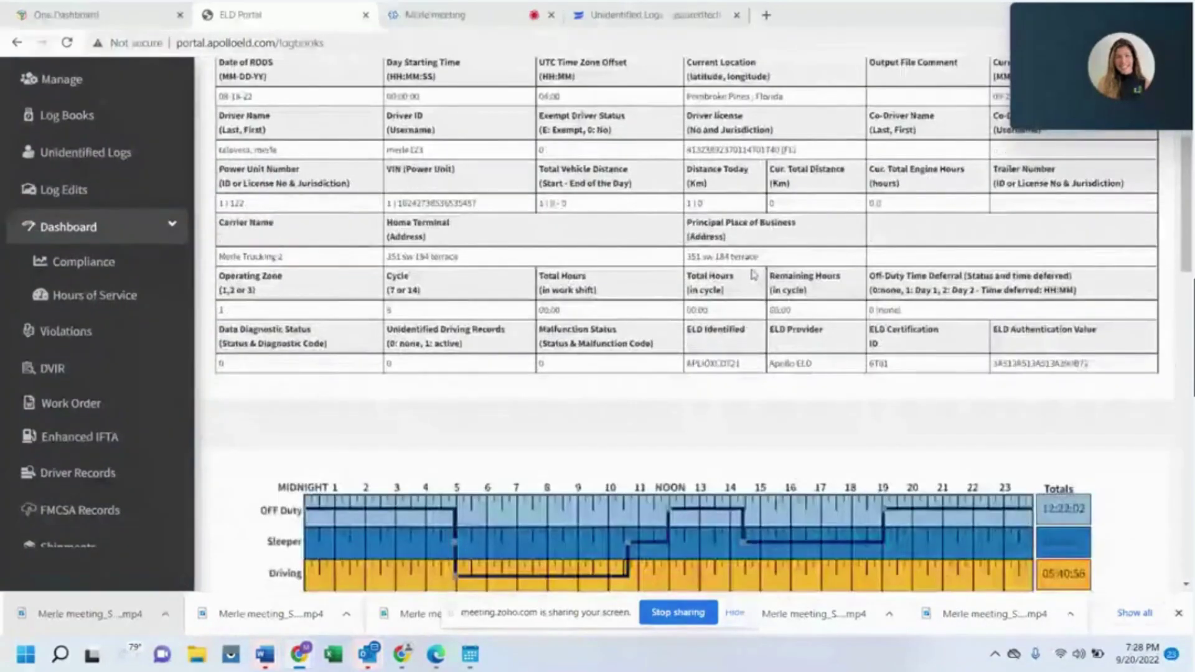
scroll(754, 275, "down", 2)
scroll(754, 274, "down", 1)
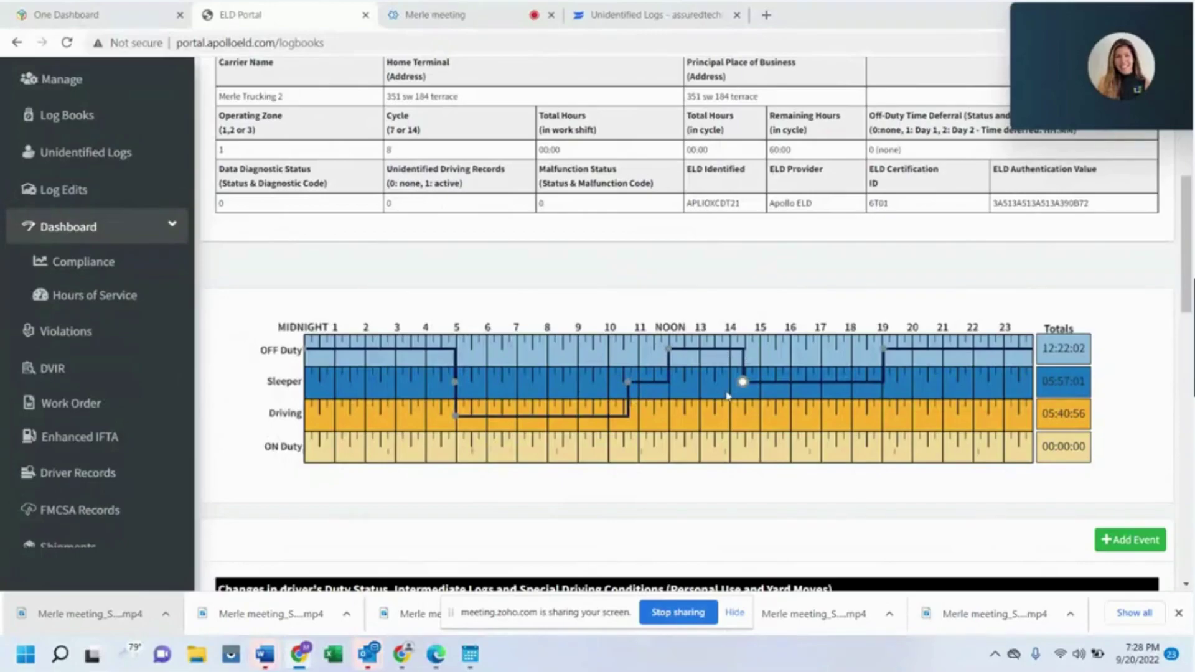
left_click(455, 383)
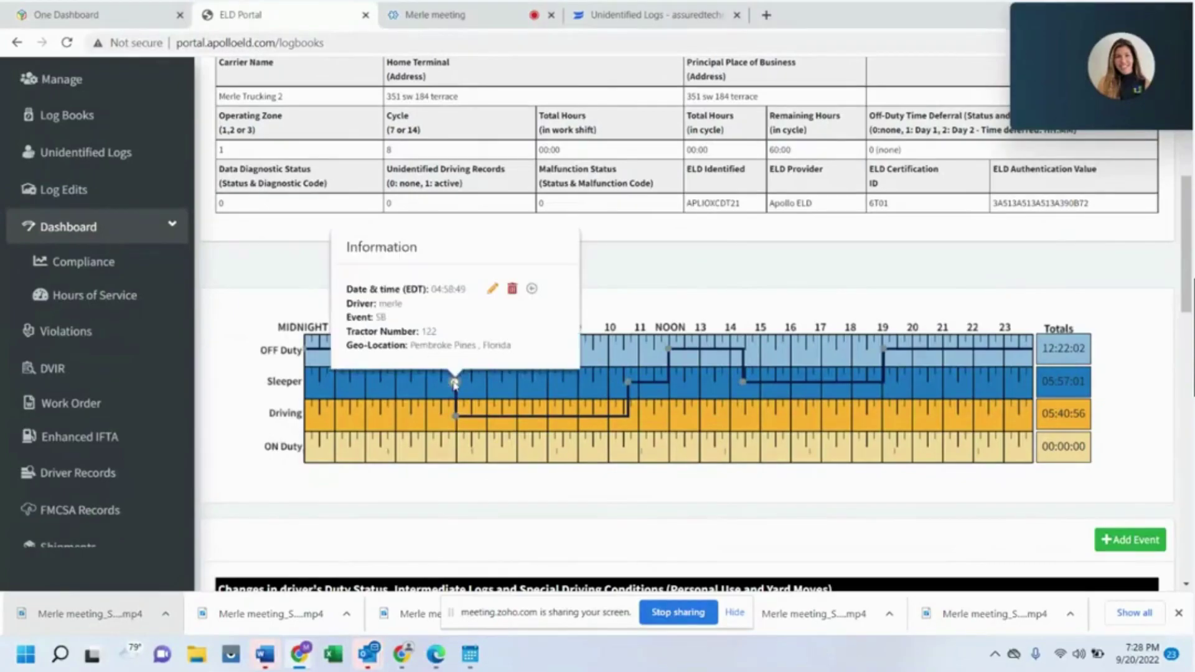
left_click(533, 290)
mouse_move(755, 172)
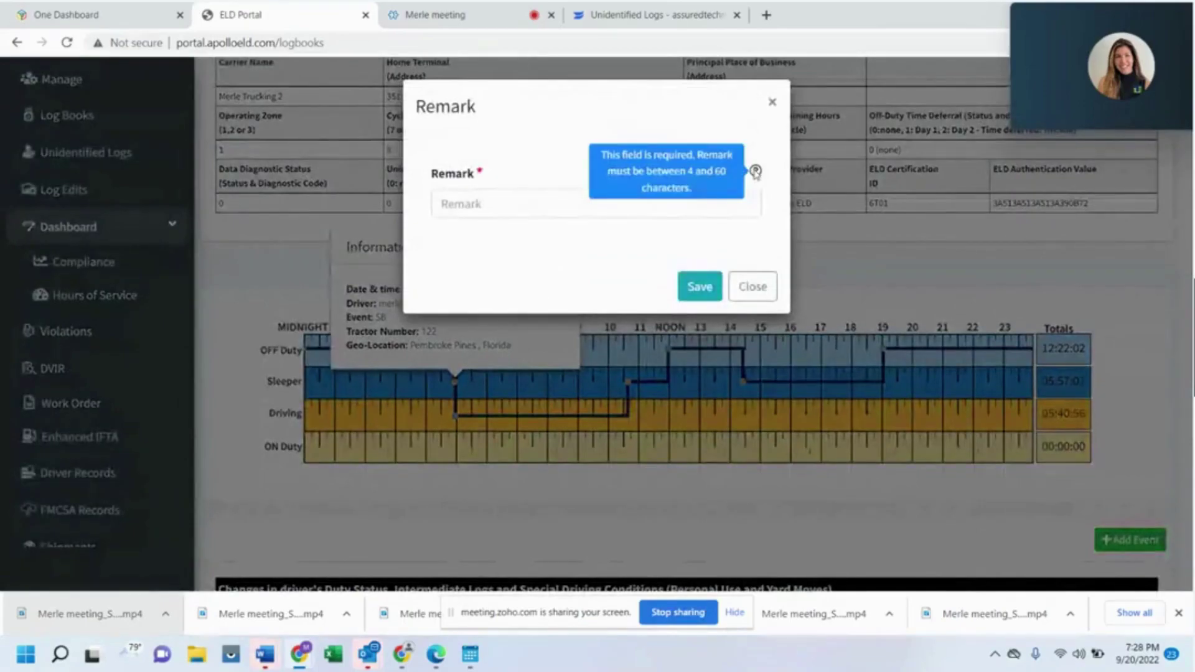
left_click(753, 289)
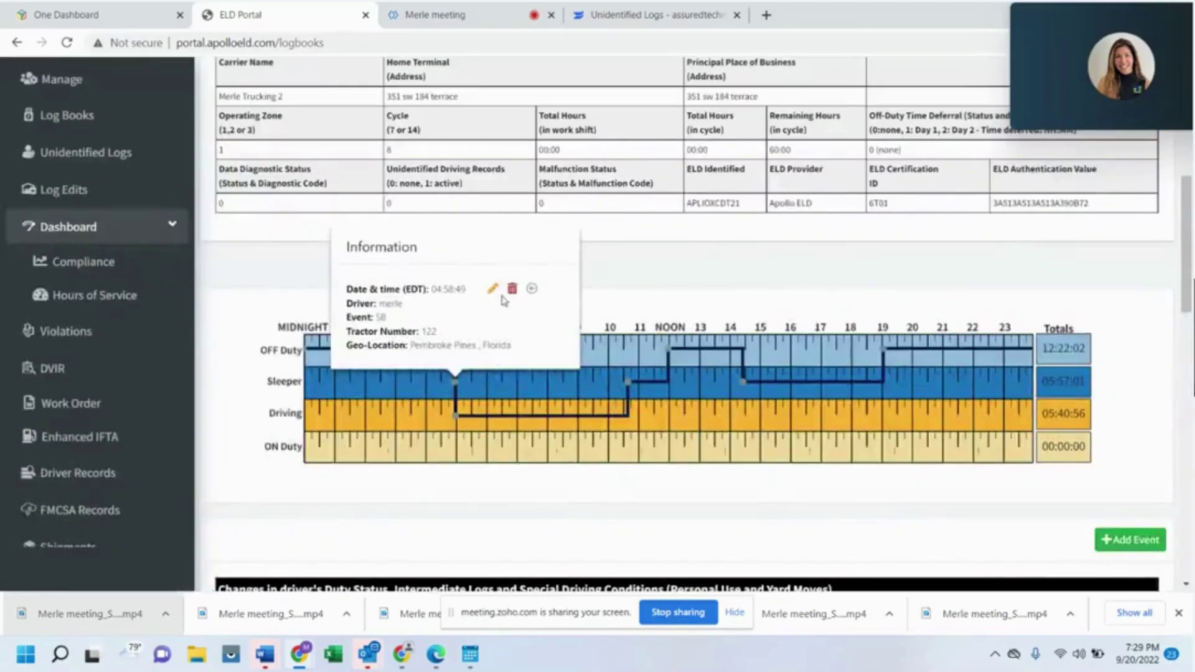
Edit the 04:58:49 sleeper event and change its status from SB to ON.
left_click(492, 290)
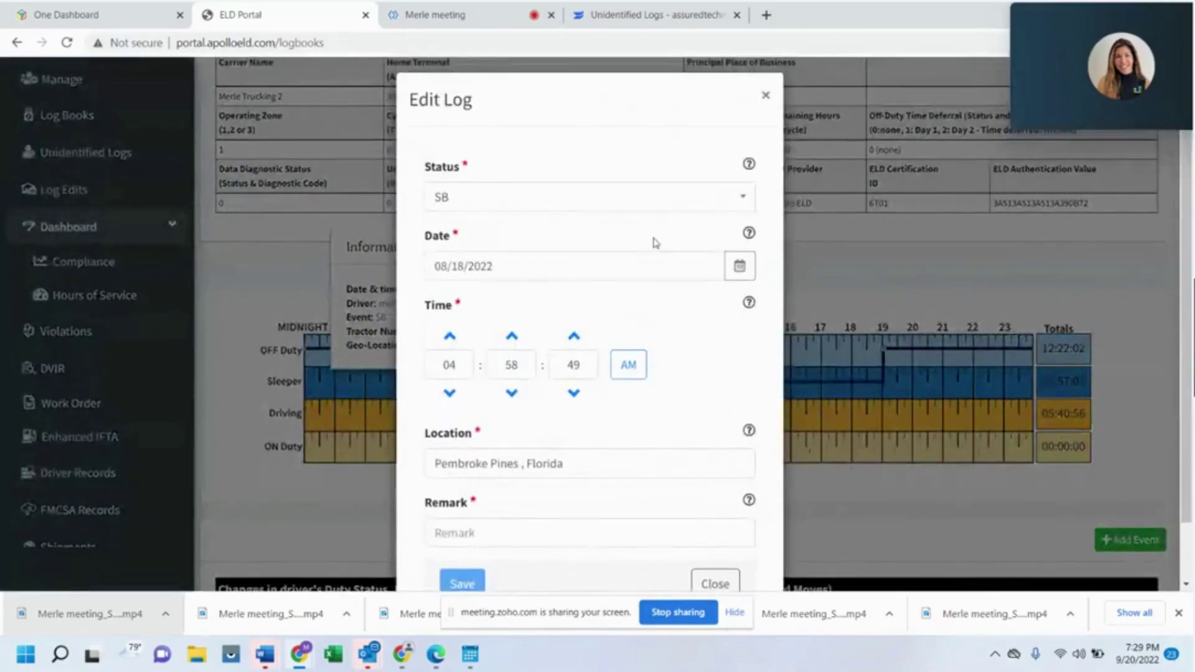
left_click(661, 206)
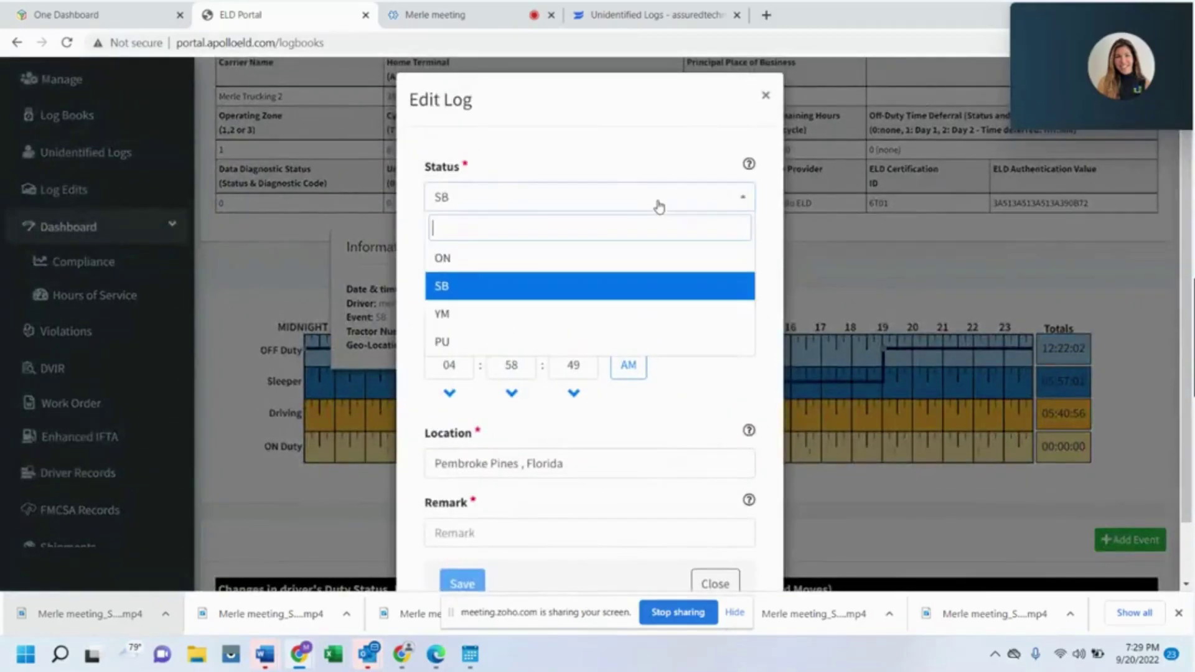
left_click(659, 207)
left_click(659, 207)
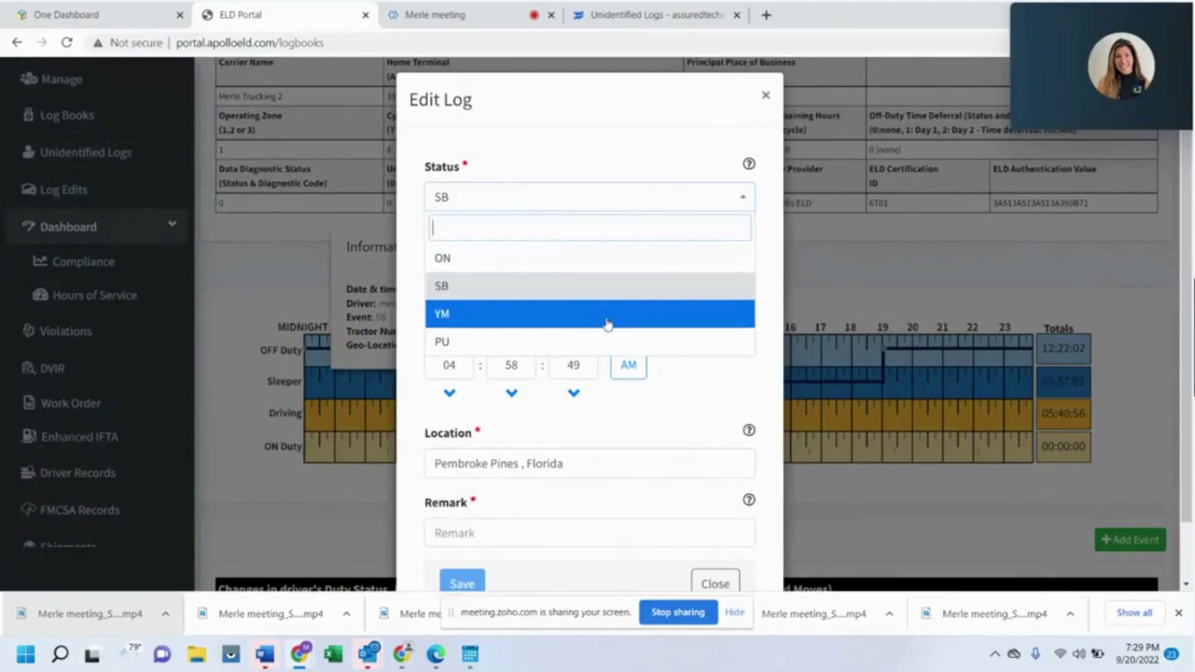
left_click(591, 268)
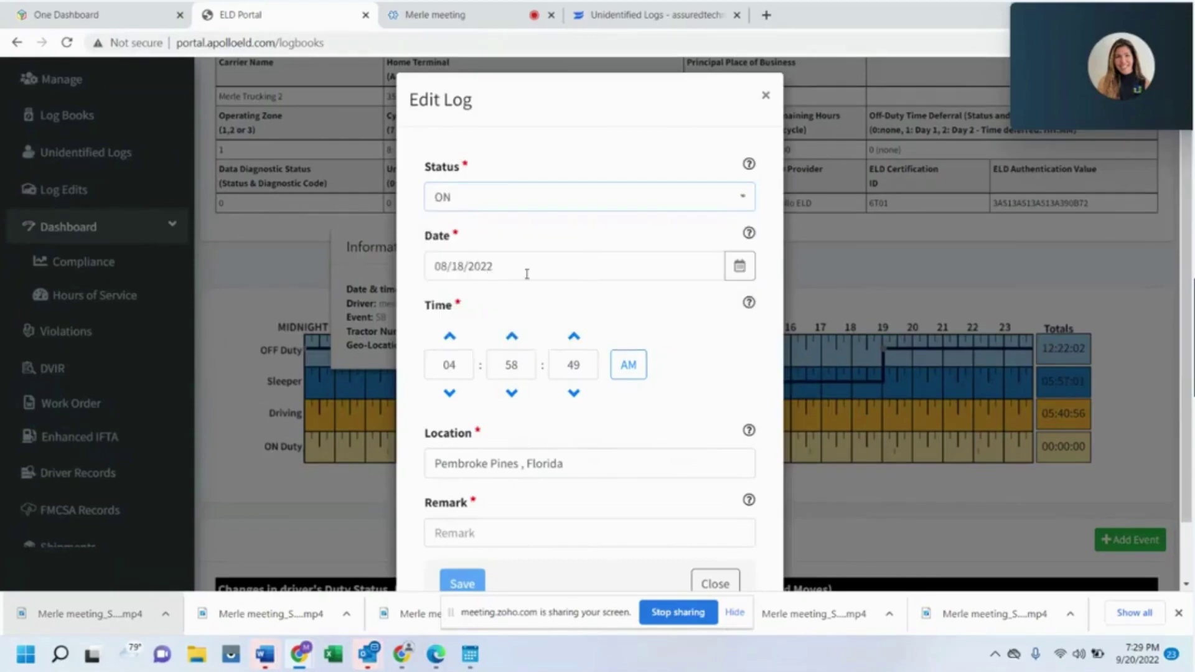
scroll(710, 368, "down", 1)
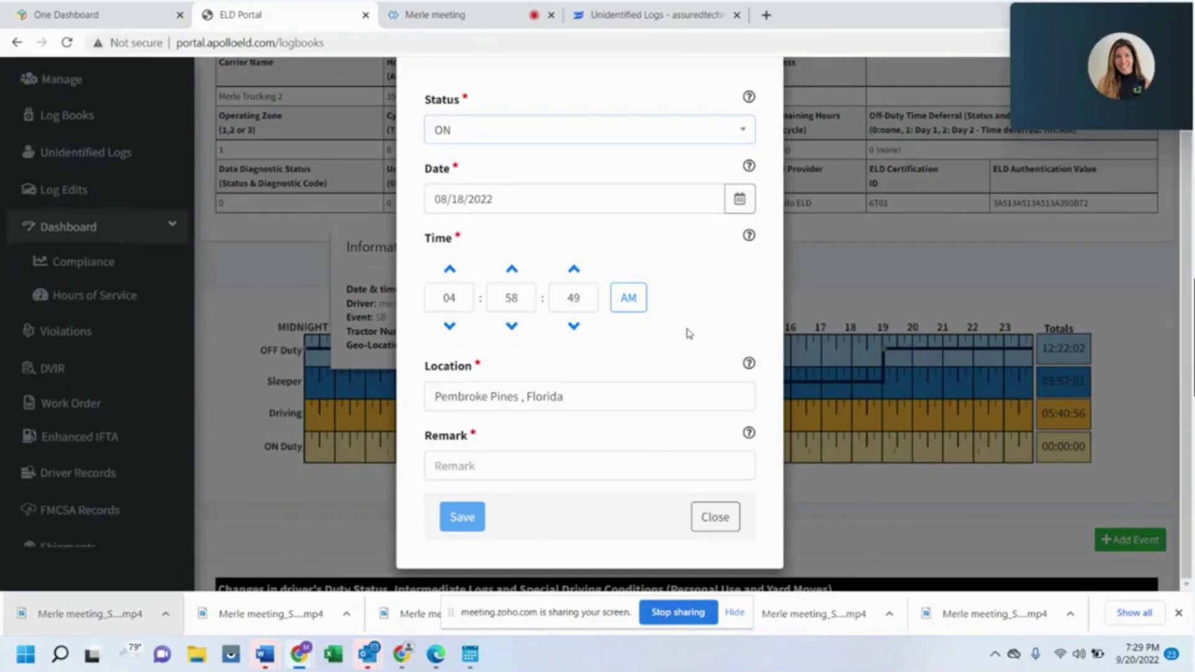
scroll(685, 336, "up", 1)
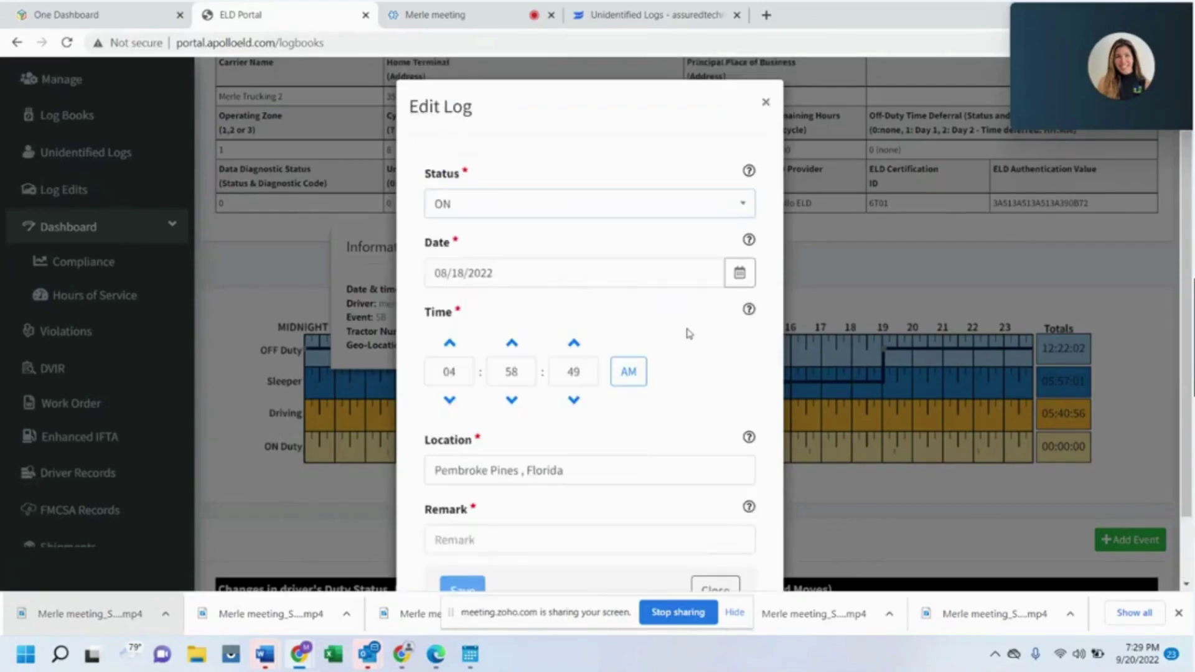
left_click(766, 102)
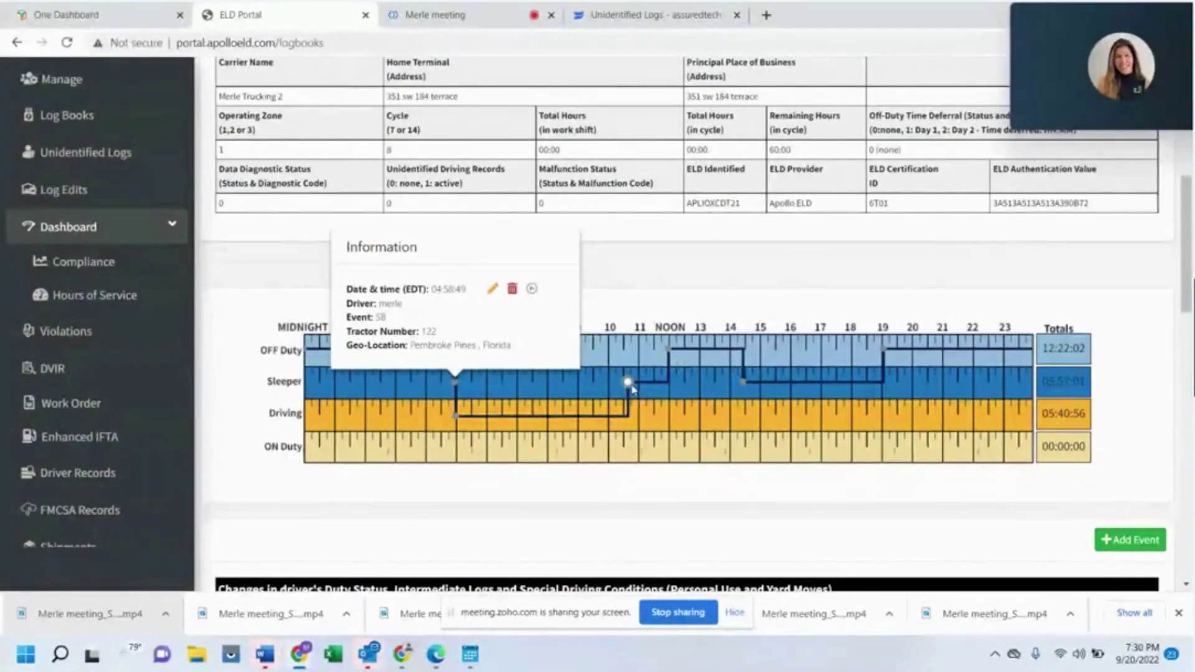
Review the seven-event 08-18-22 duty-status change table below the chart.
scroll(633, 389, "down", 1)
scroll(632, 389, "down", 4)
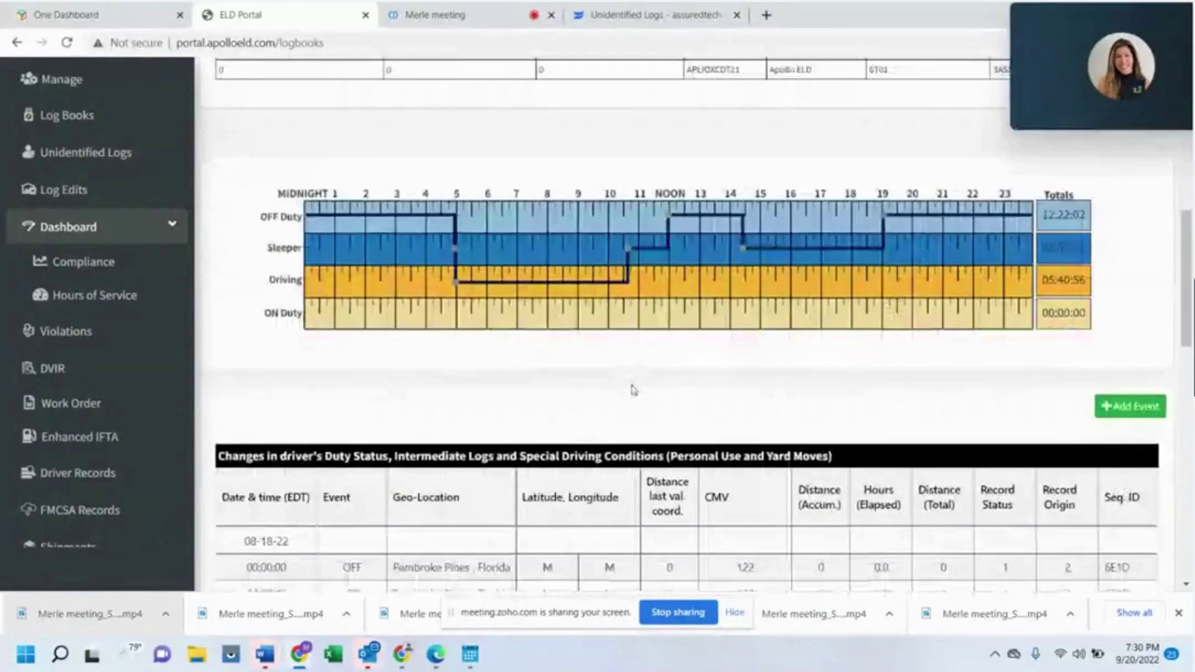
scroll(632, 389, "down", 2)
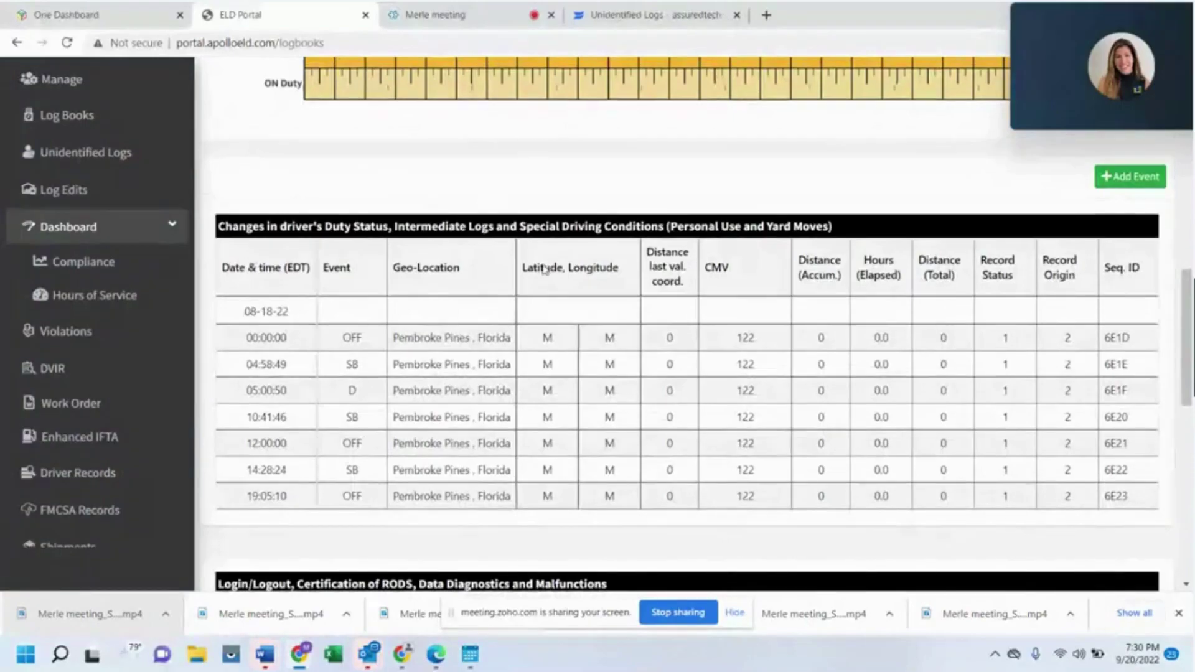
scroll(543, 269, "up", 1)
scroll(543, 304, "up", 1)
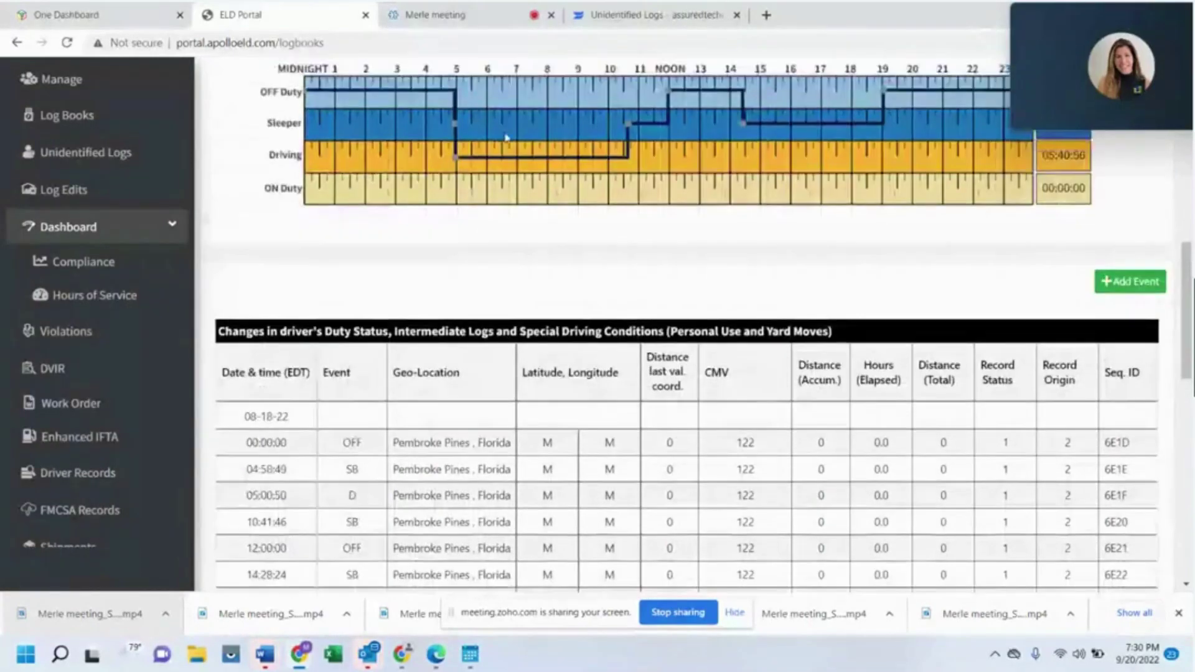
scroll(506, 138, "up", 1)
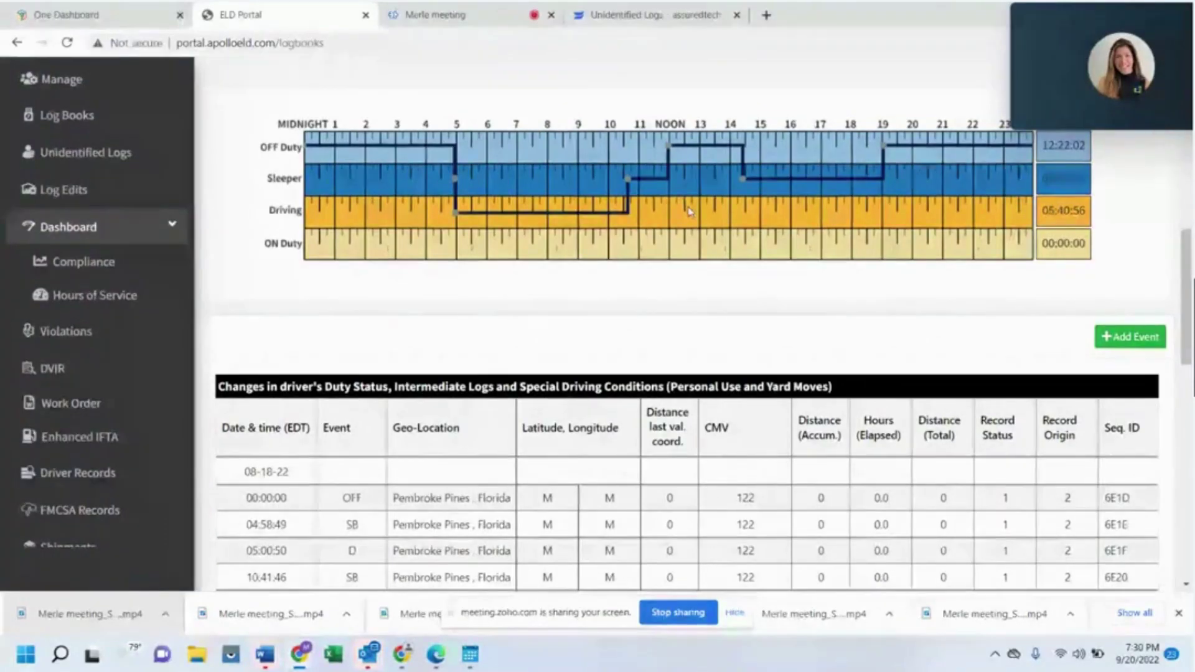
scroll(688, 211, "down", 3)
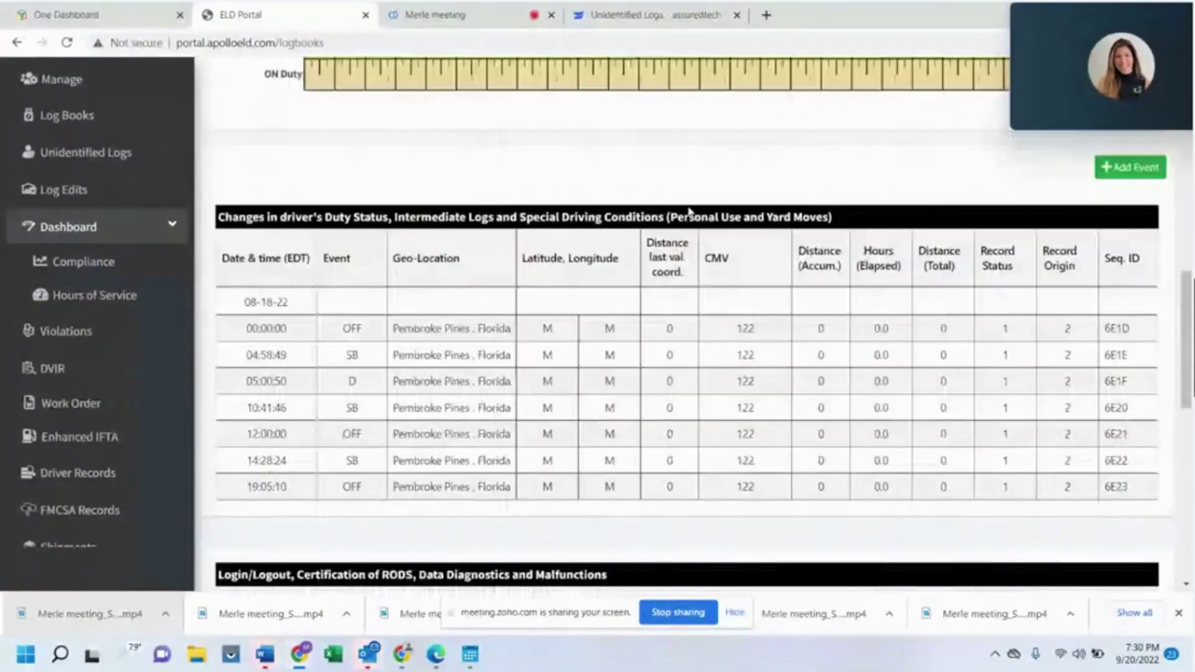
scroll(689, 211, "down", 1)
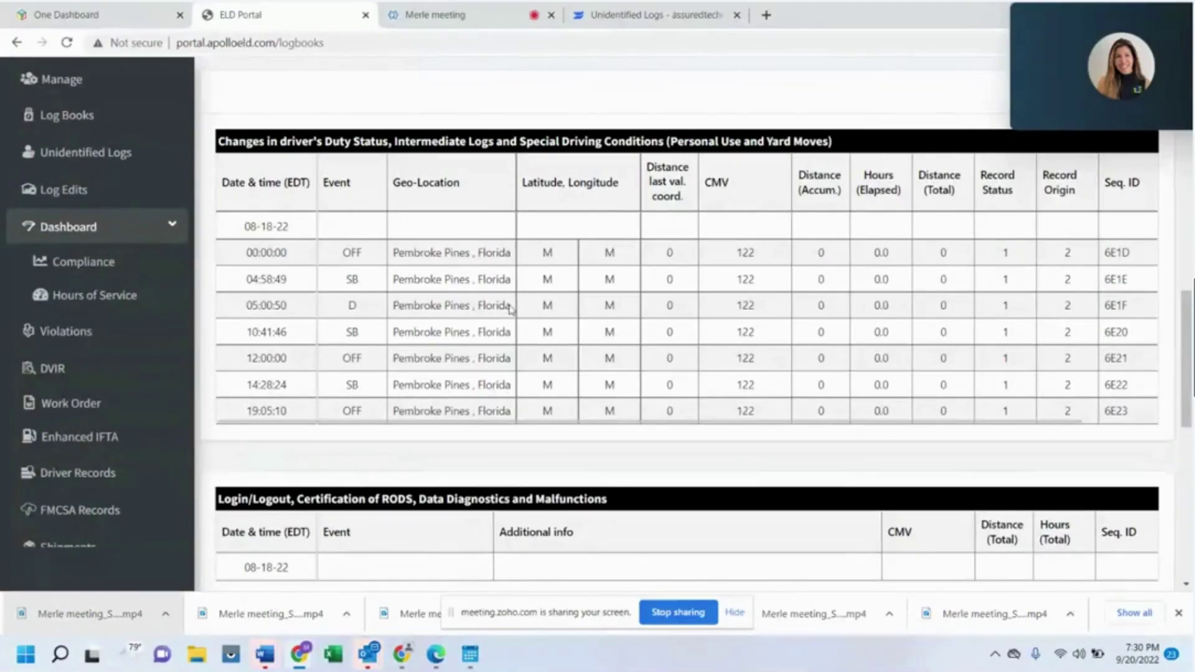
scroll(711, 373, "up", 2)
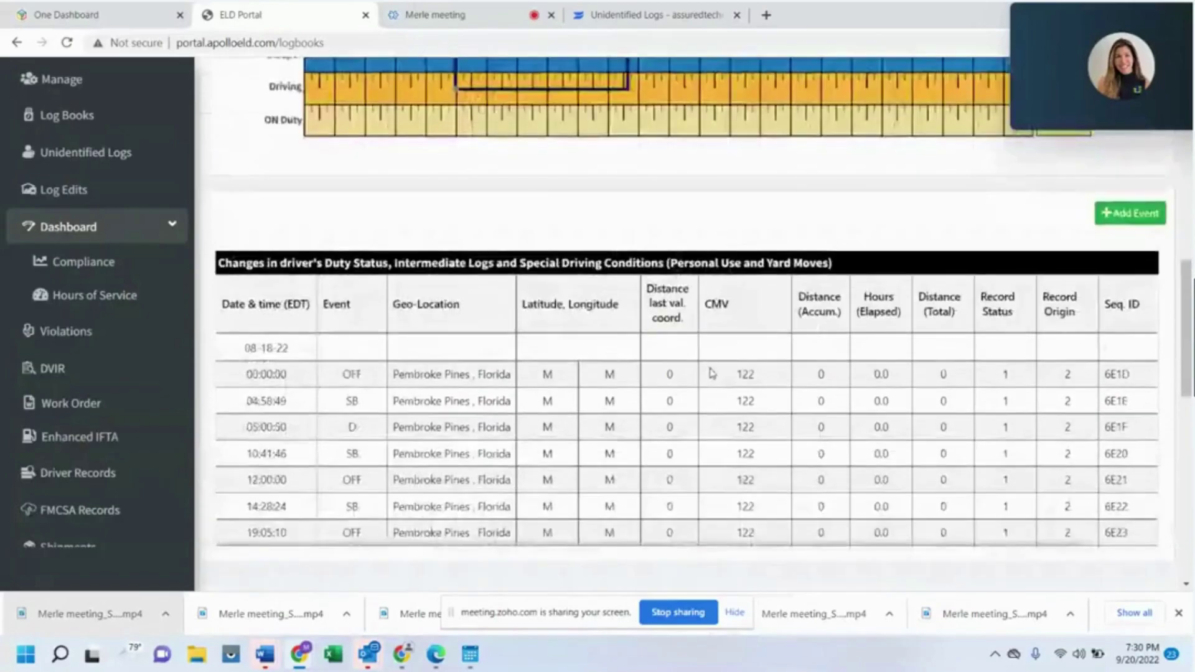
scroll(711, 373, "down", 1)
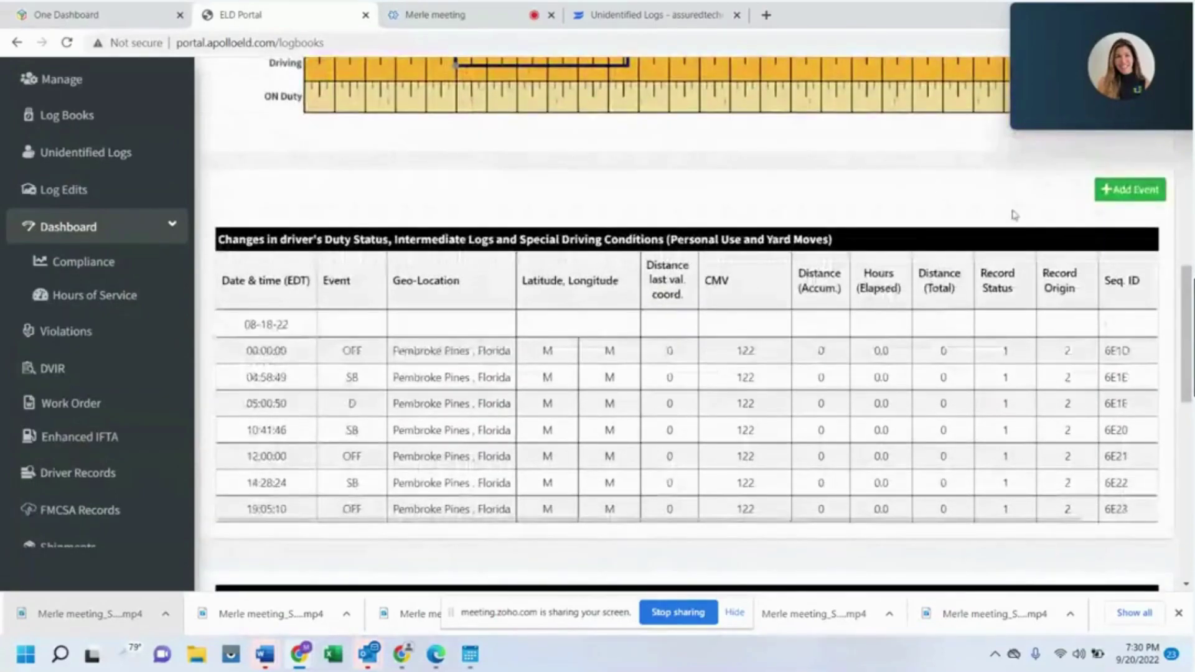
left_click(1136, 191)
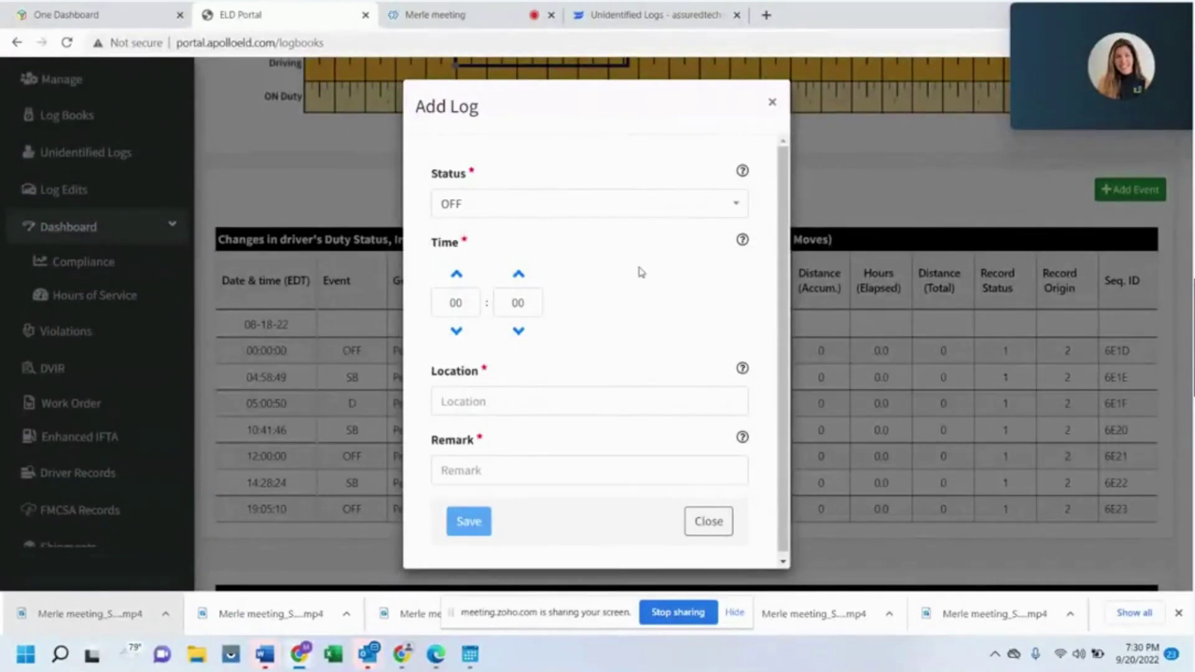
scroll(637, 292, "down", 1)
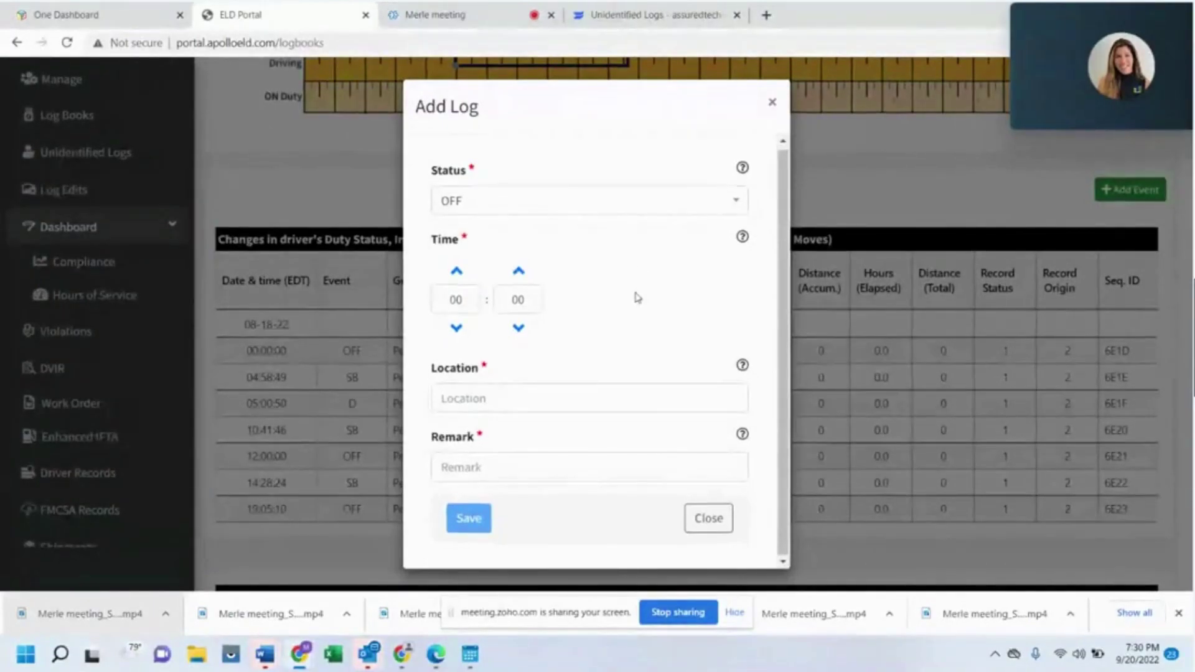
left_click(772, 103)
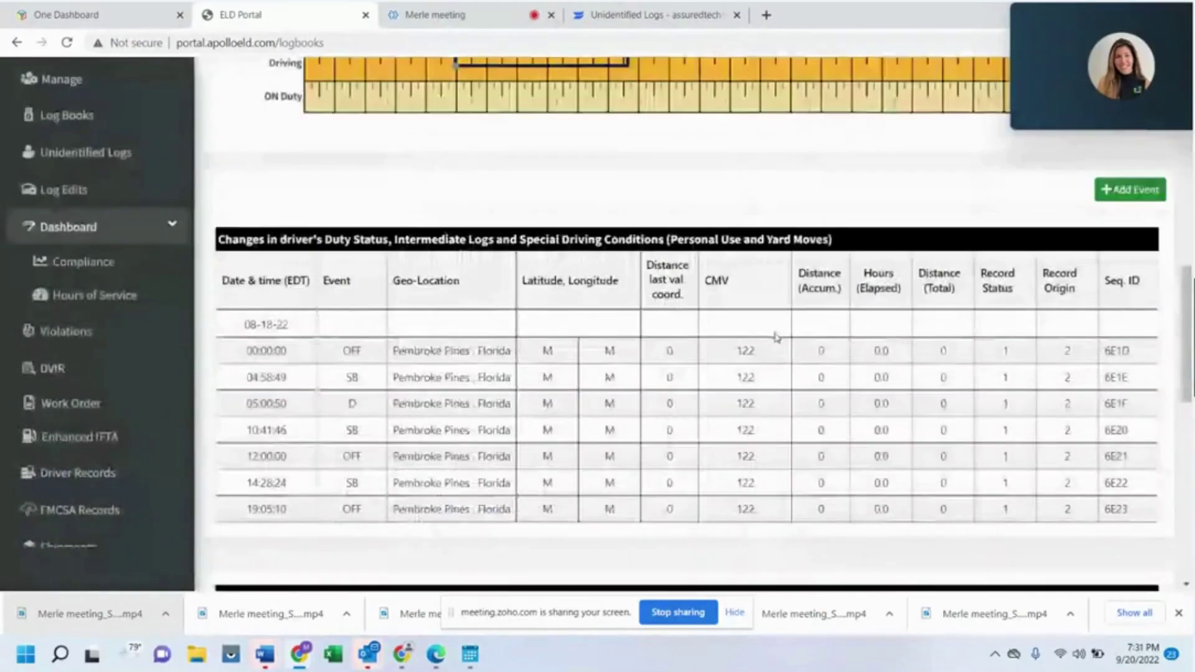
scroll(775, 341, "down", 1)
scroll(775, 338, "down", 3)
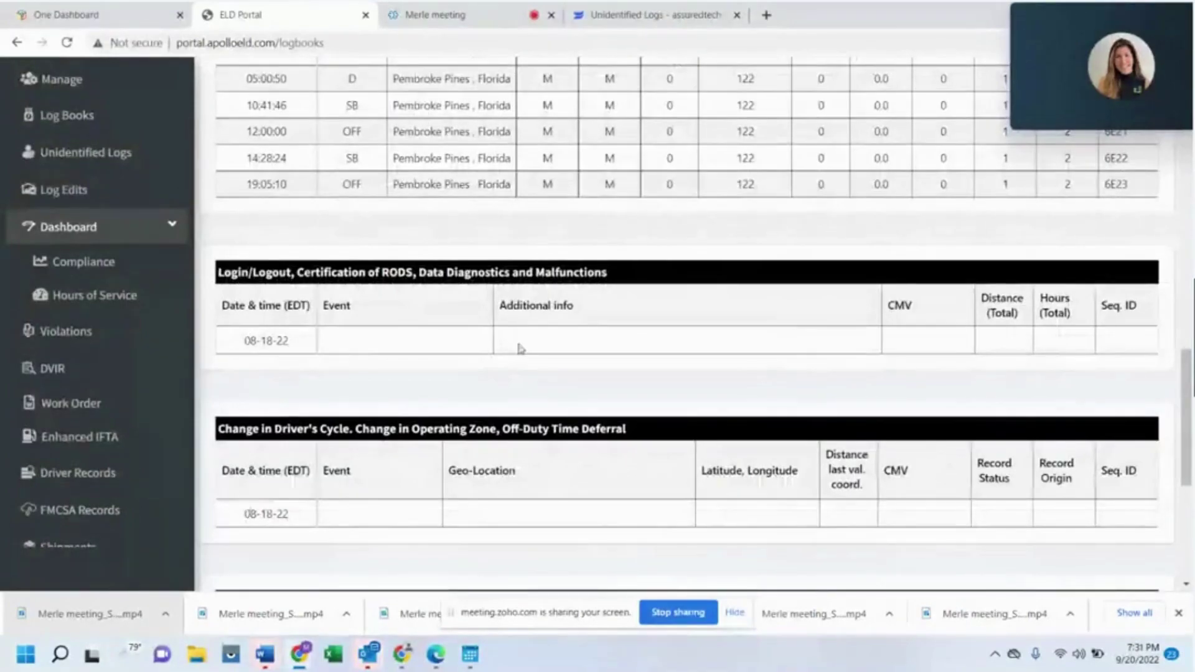
scroll(519, 346, "down", 1)
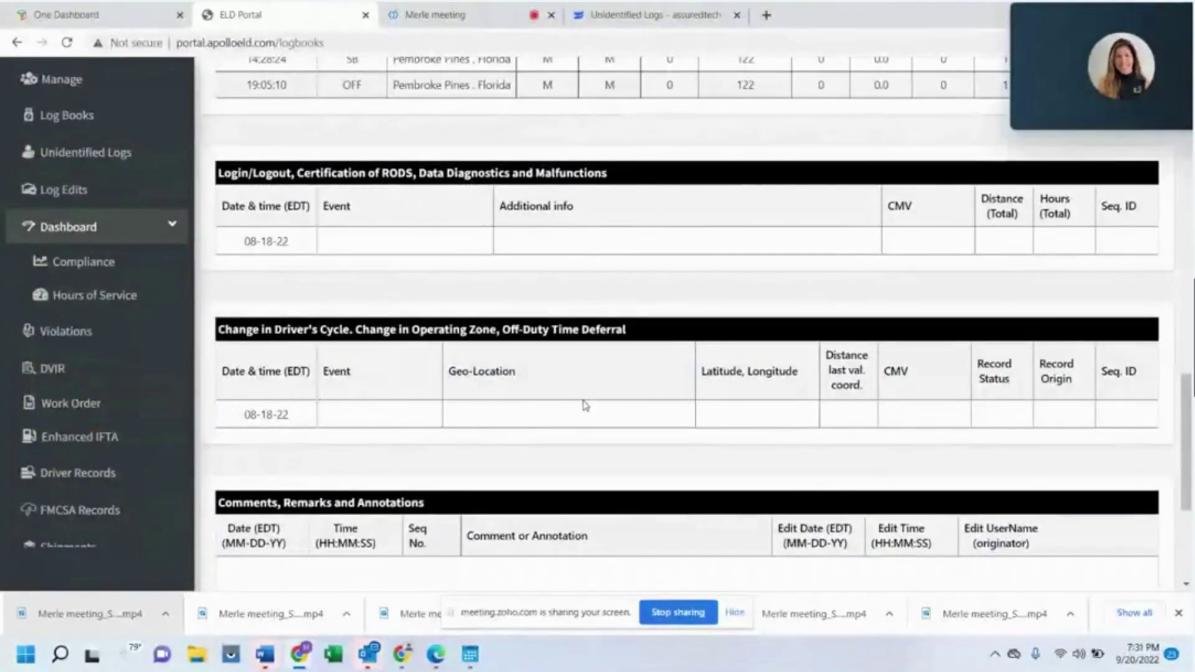
scroll(584, 404, "down", 1)
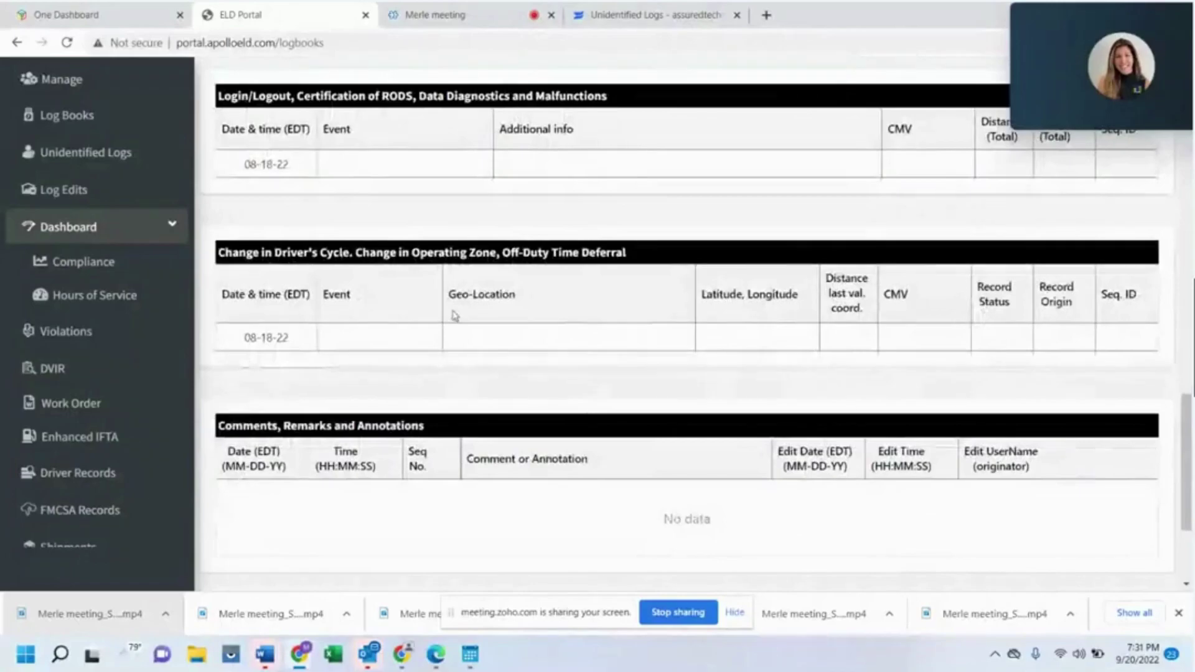
scroll(440, 323, "down", 1)
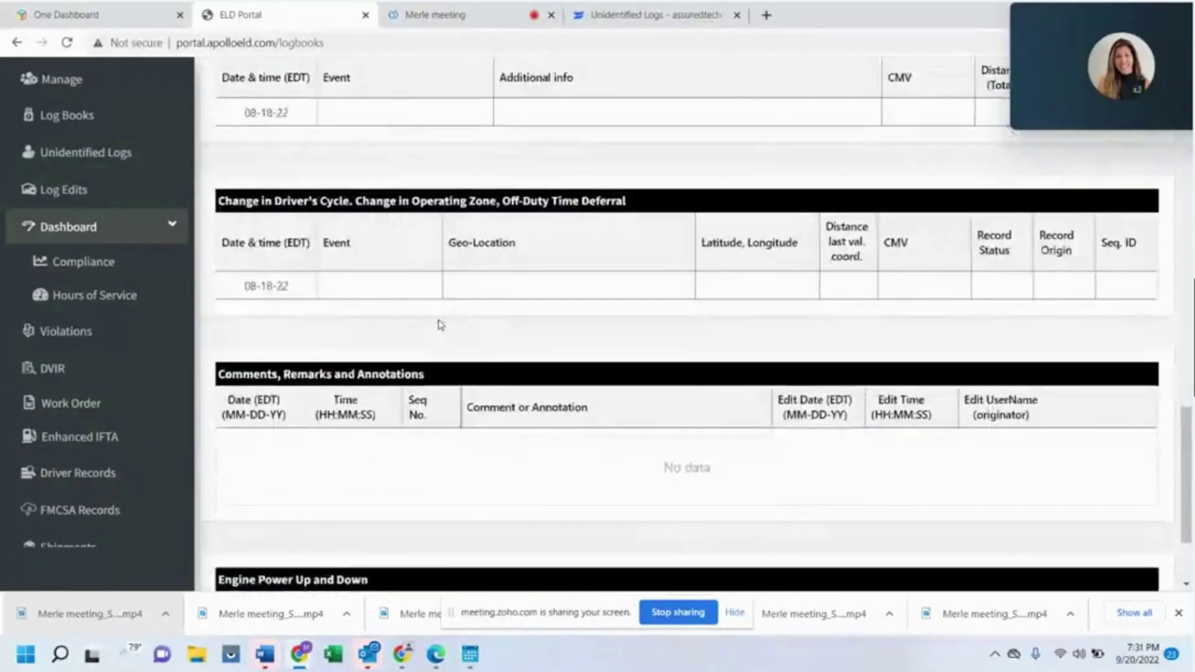
scroll(441, 323, "down", 1)
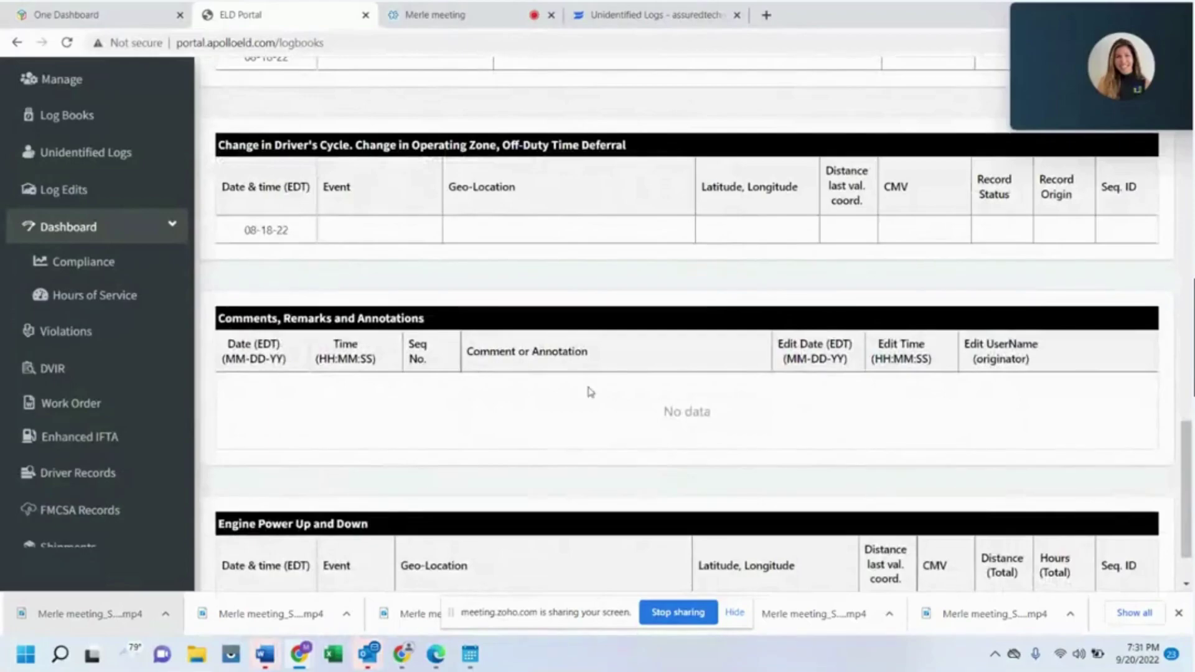
scroll(588, 417, "down", 1)
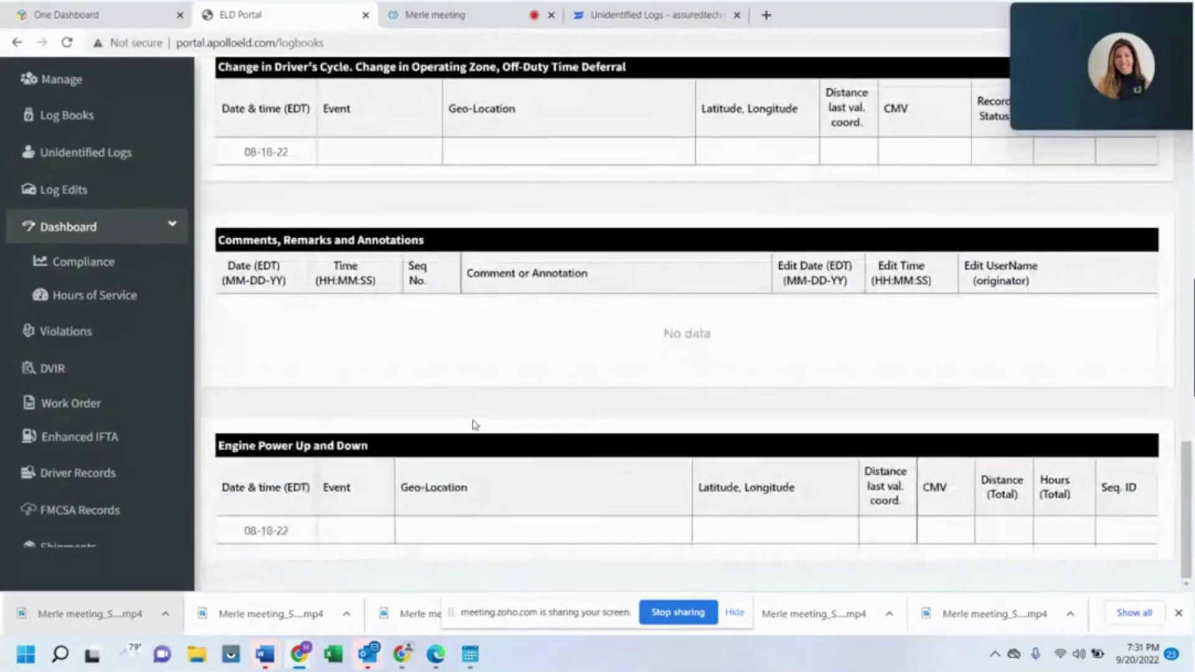
scroll(562, 287, "up", 5)
scroll(562, 286, "up", 4)
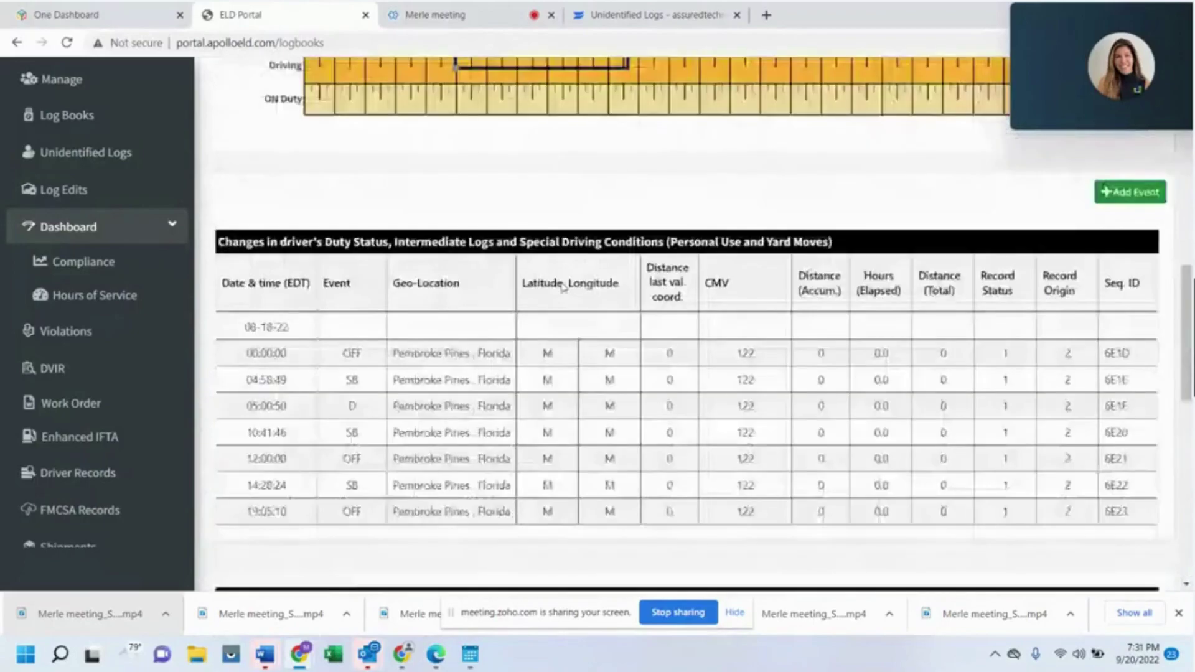
scroll(562, 287, "up", 9)
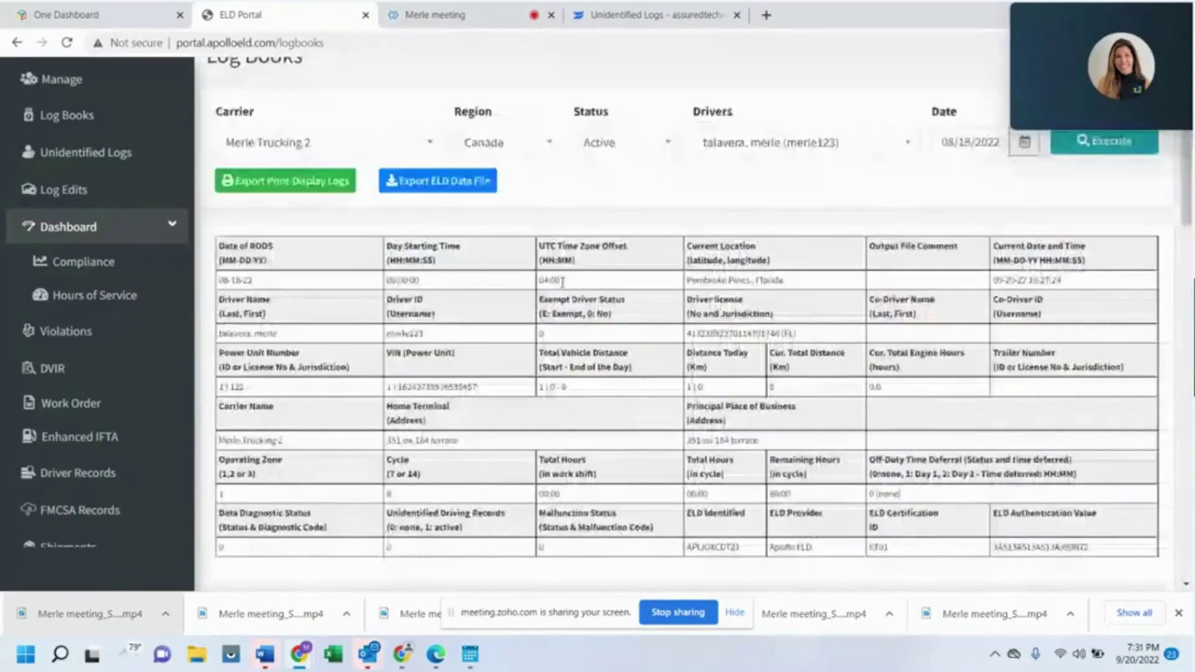
Reload the log with Region USA and view the 70 Hours/8 Days duty graph.
scroll(562, 282, "up", 1)
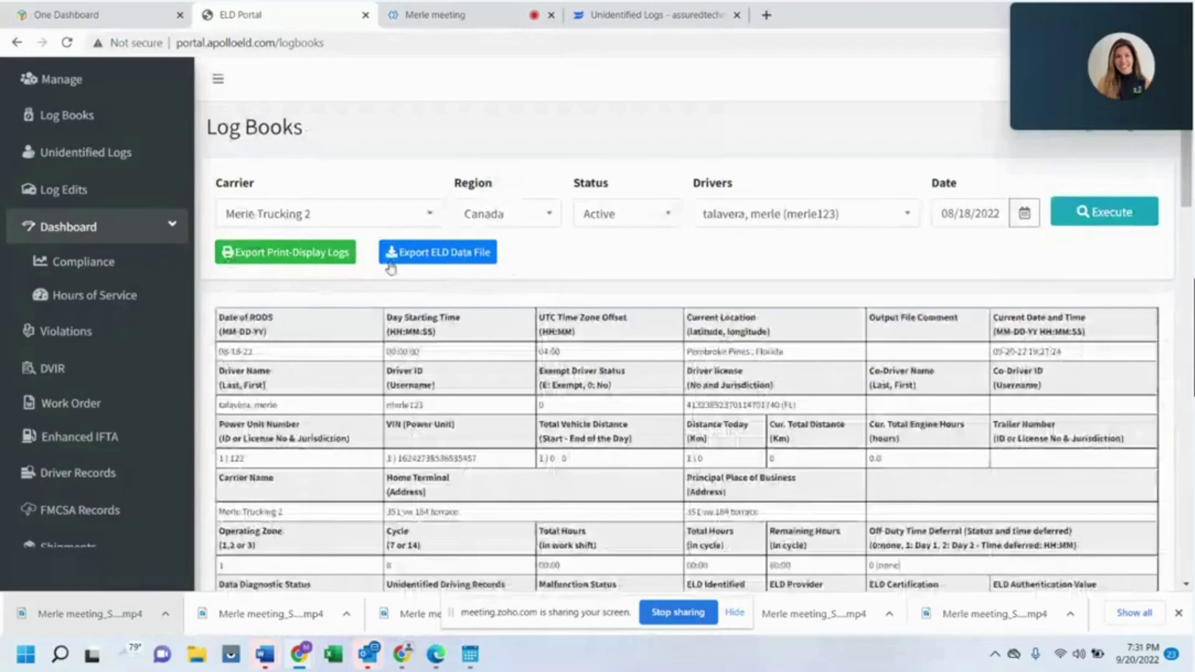
left_click(1114, 215)
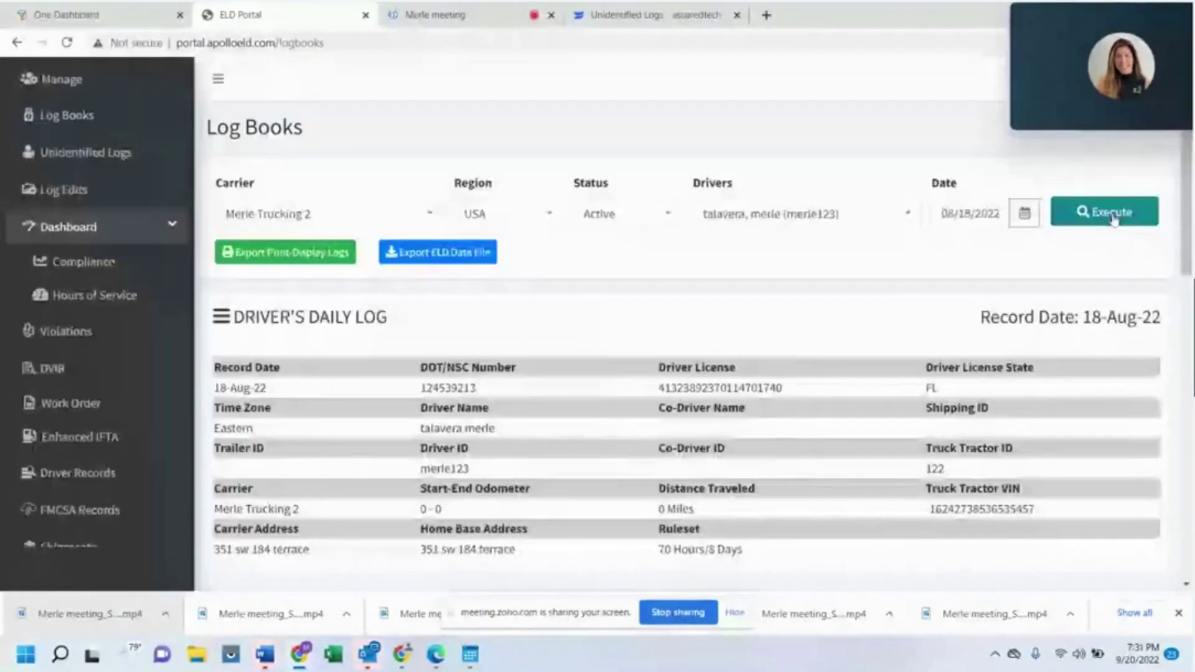
scroll(1030, 370, "down", 3)
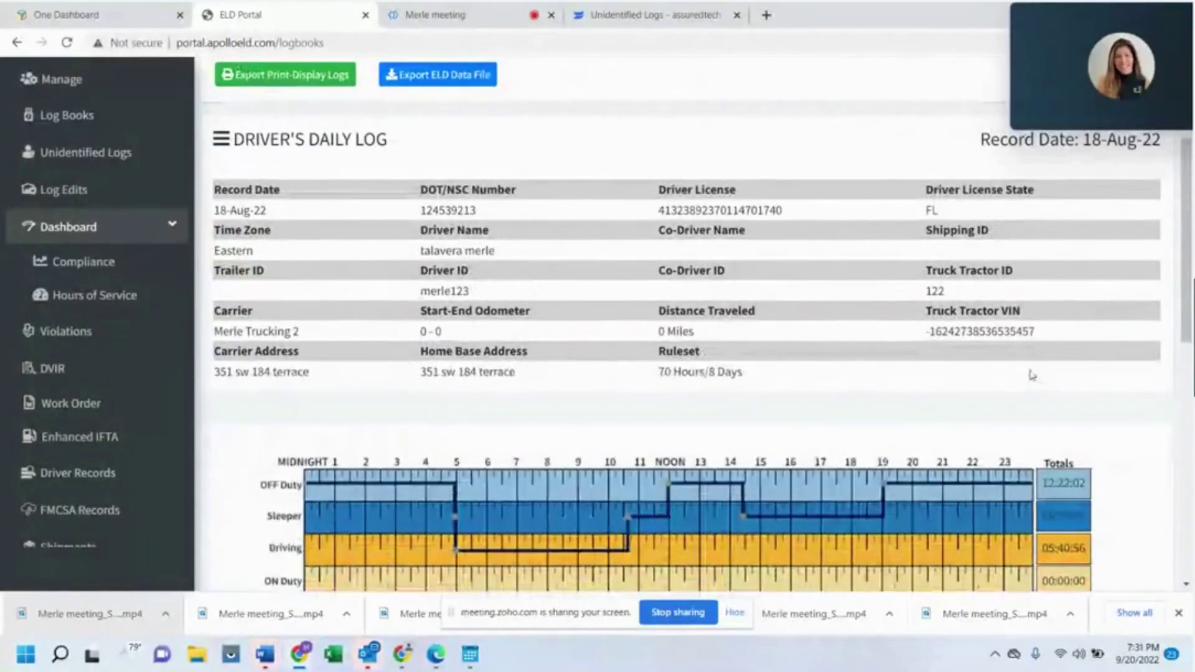
scroll(1030, 373, "down", 1)
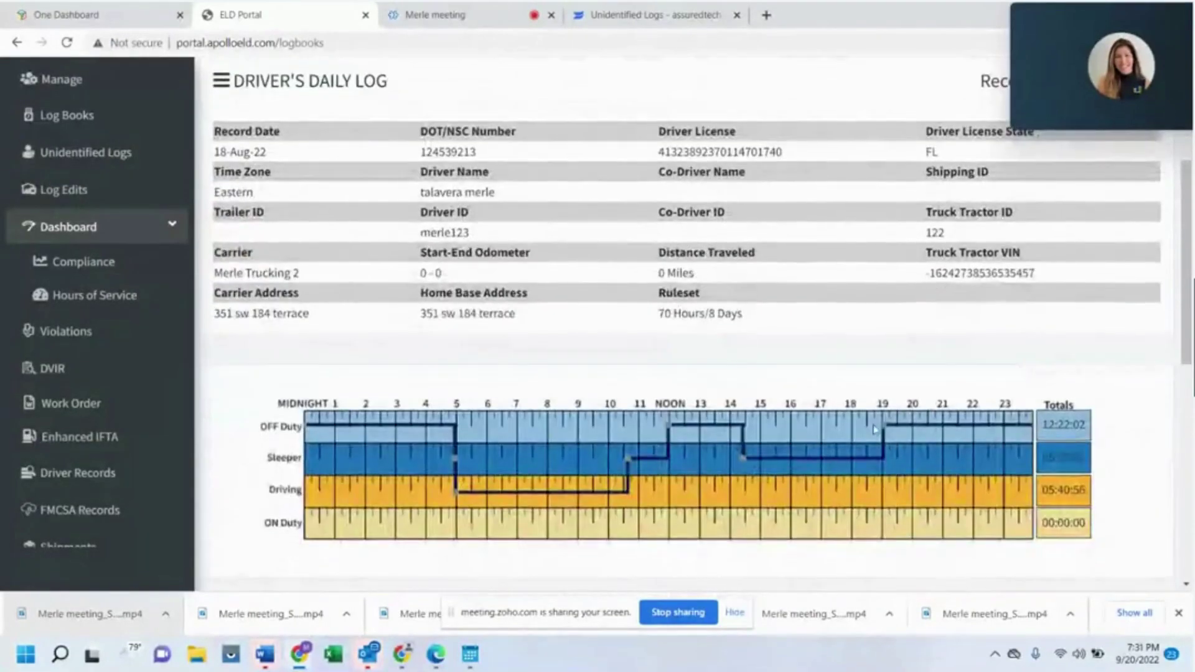
left_click(883, 425)
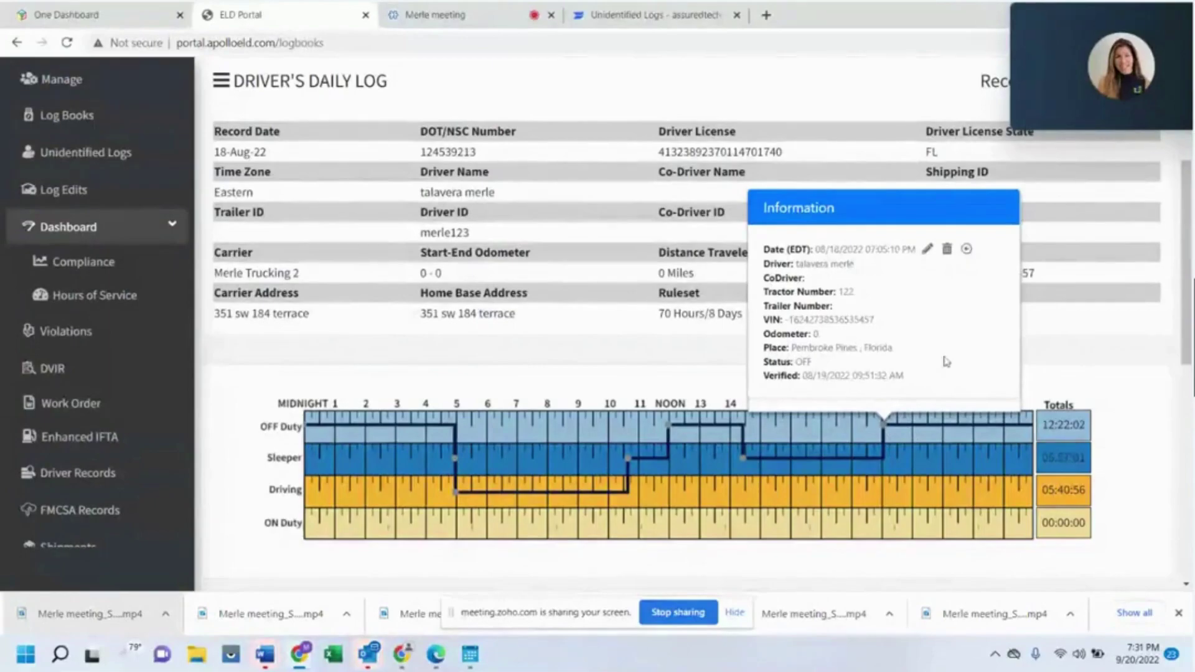
scroll(932, 517, "down", 1)
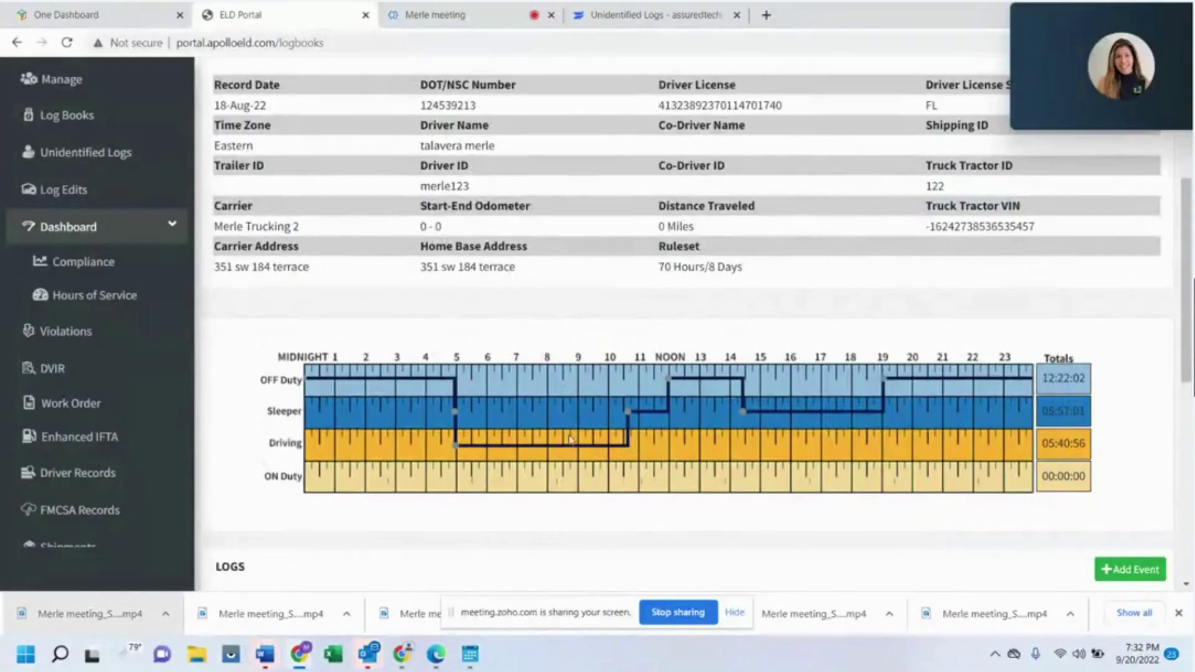
scroll(570, 440, "down", 1)
scroll(570, 440, "down", 7)
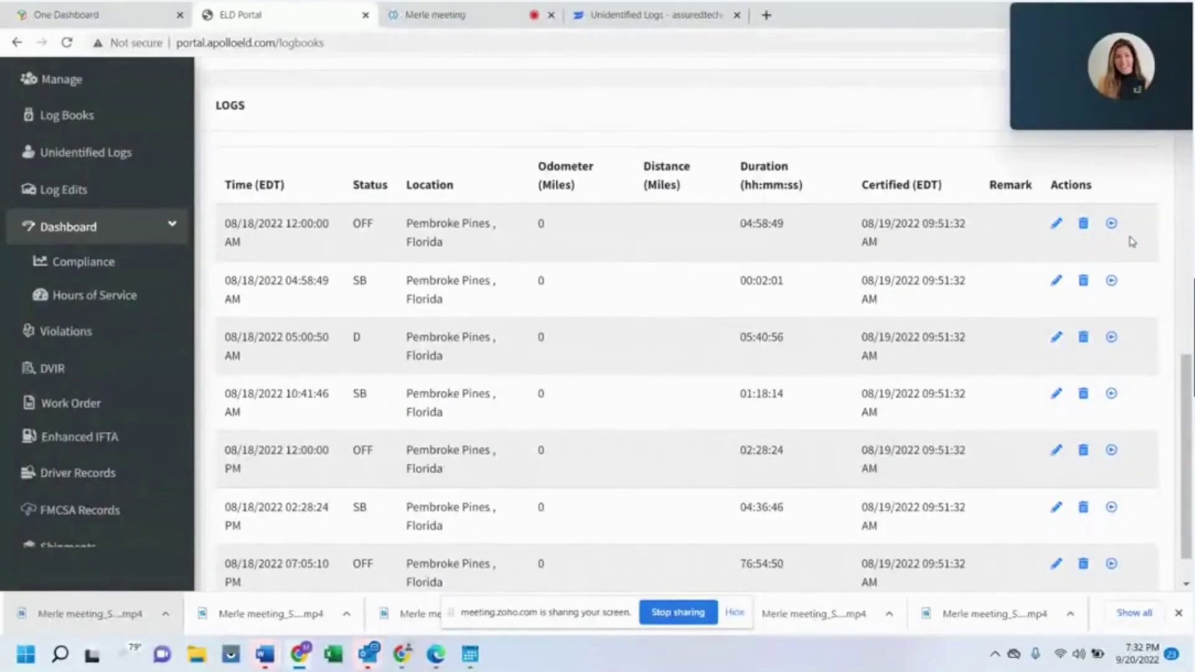
scroll(1132, 242, "up", 1)
scroll(1131, 243, "up", 1)
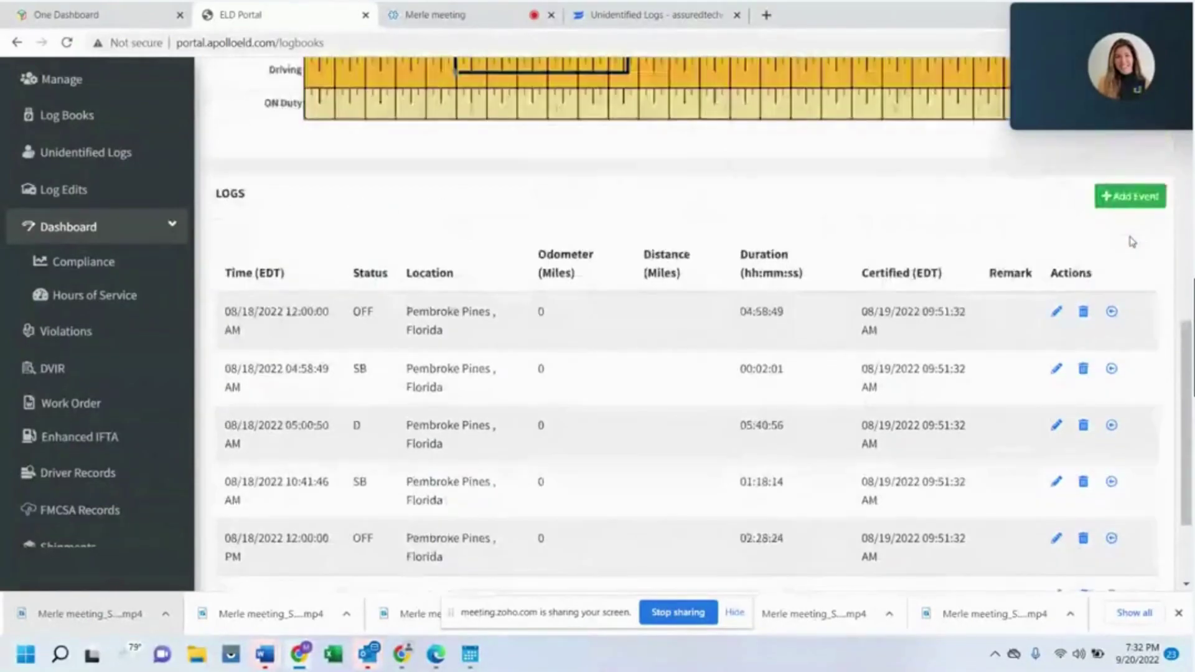
left_click(1124, 198)
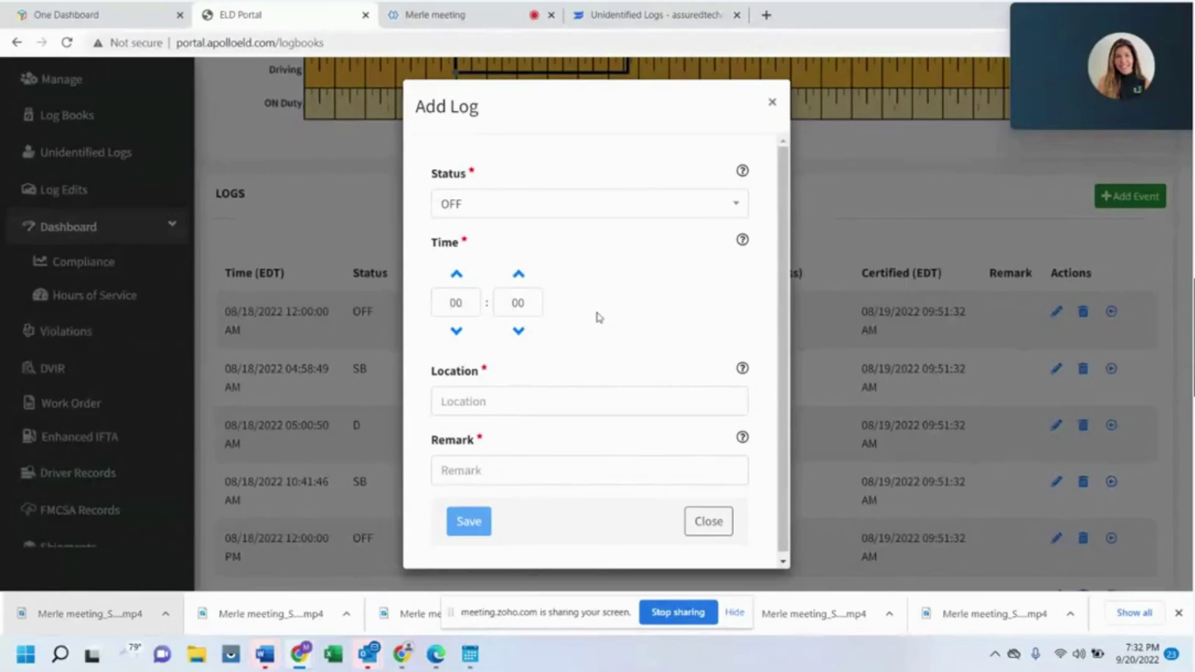
left_click(772, 102)
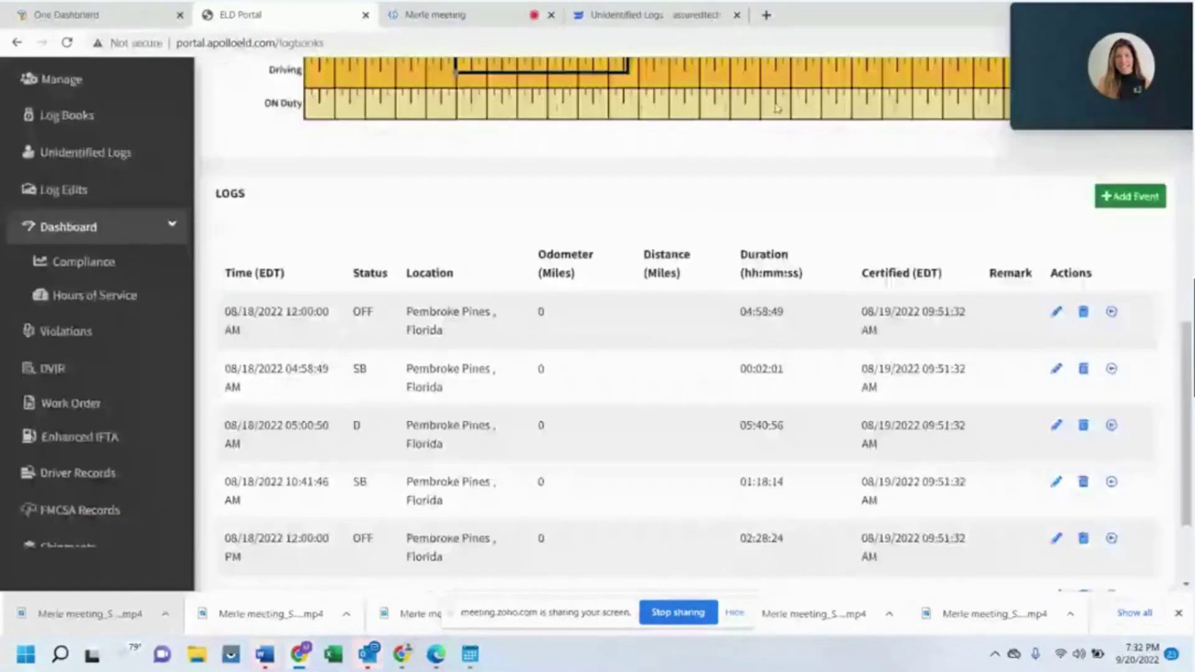
scroll(683, 297, "down", 3)
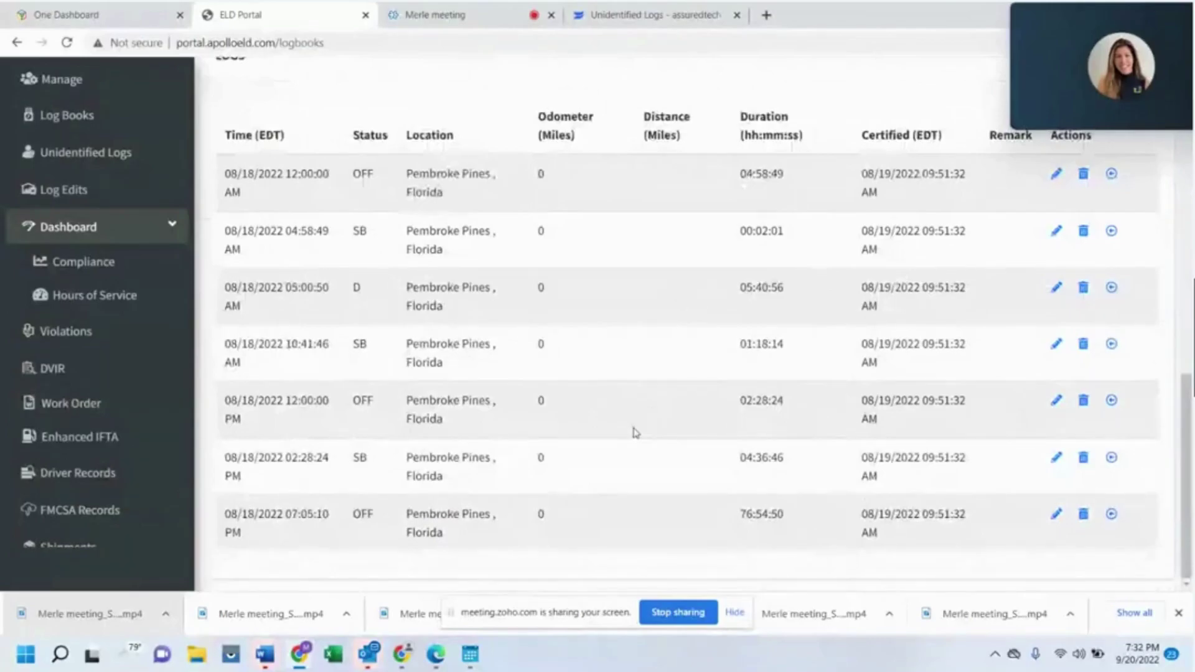
scroll(635, 433, "up", 1)
scroll(635, 433, "up", 2)
scroll(634, 432, "down", 3)
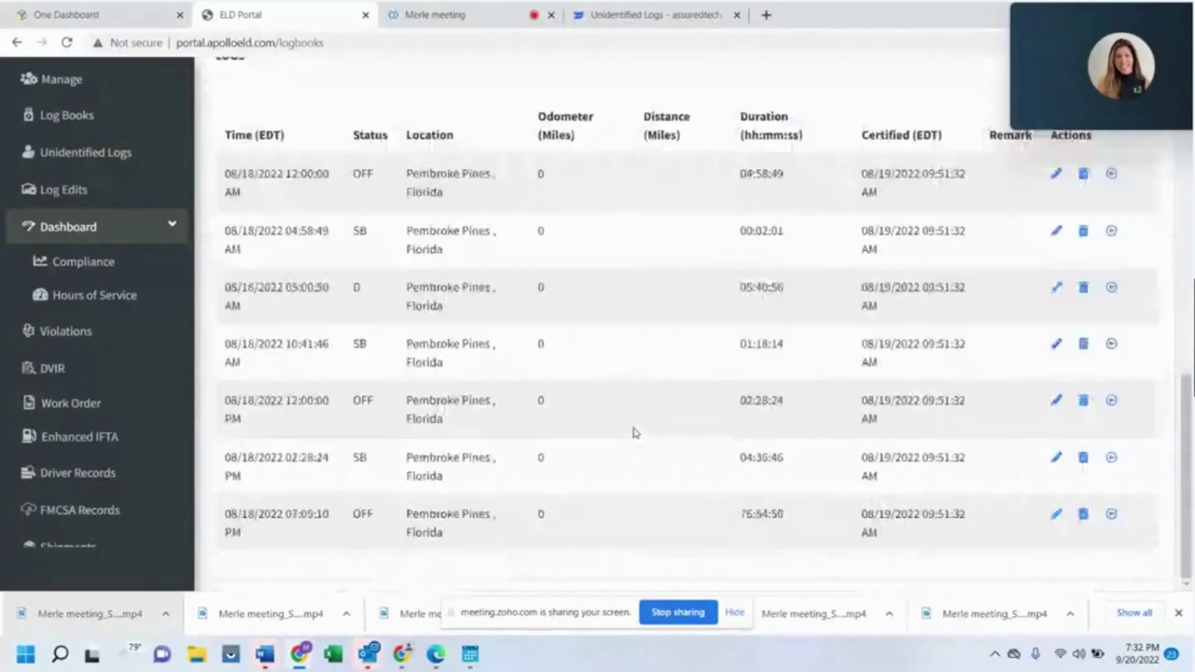
scroll(635, 433, "up", 3)
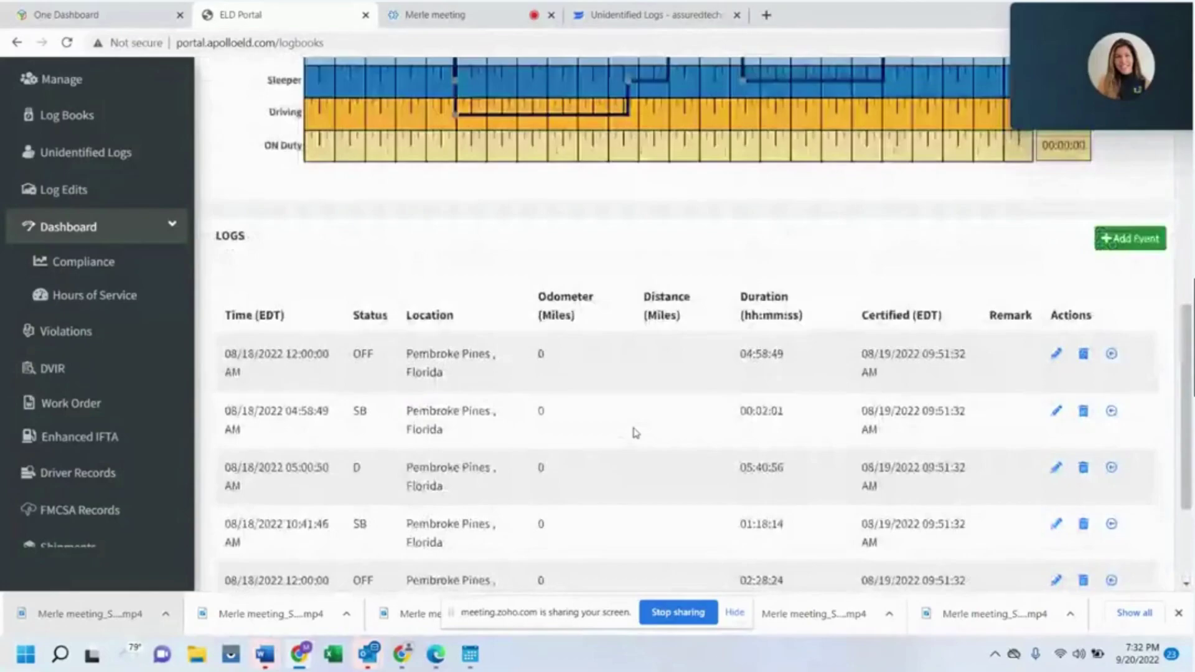
scroll(634, 432, "up", 8)
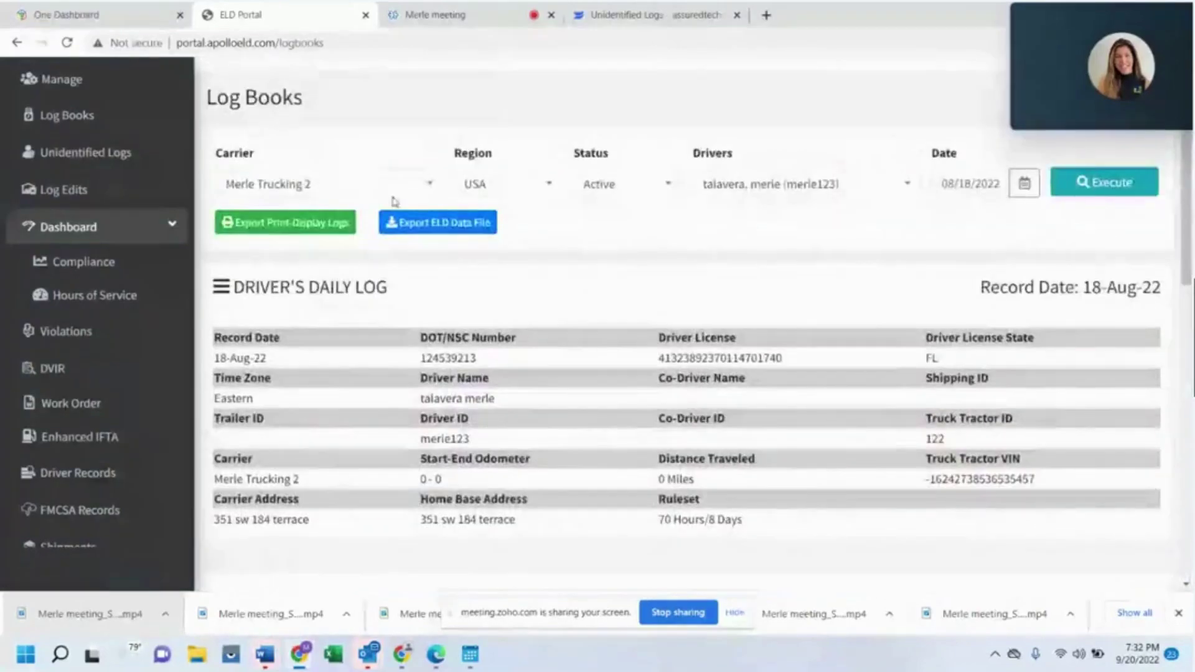
Close the Export ELD Data File dialog without exporting, then switch to the Zoho meeting tab.
left_click(451, 223)
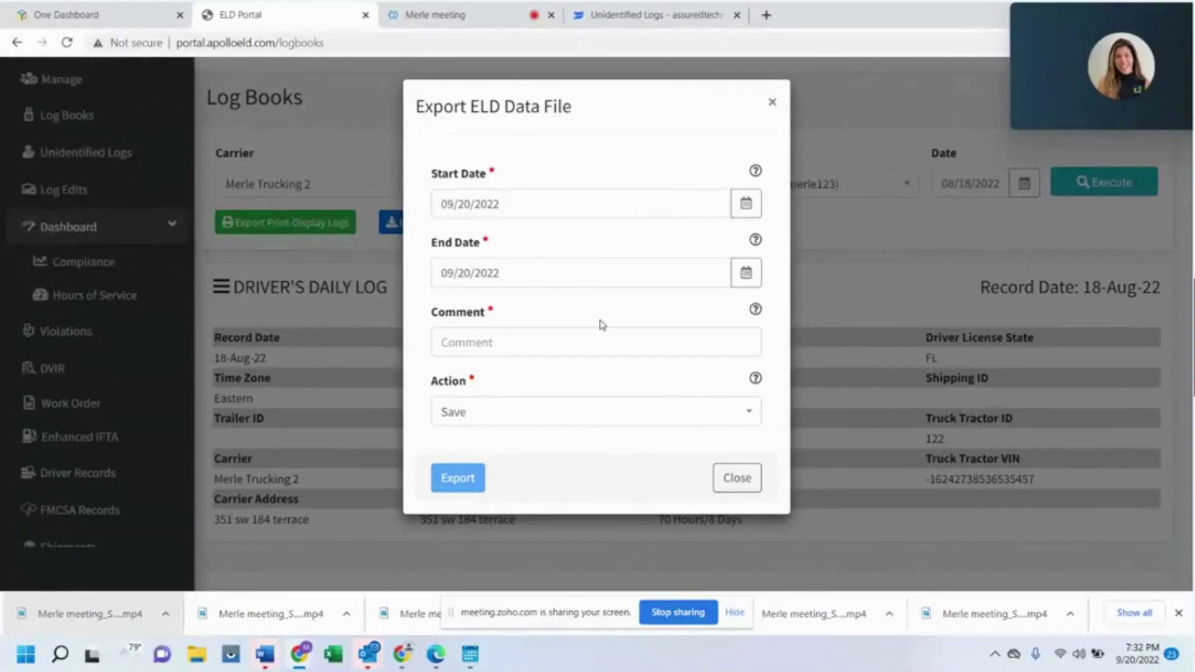
left_click(772, 102)
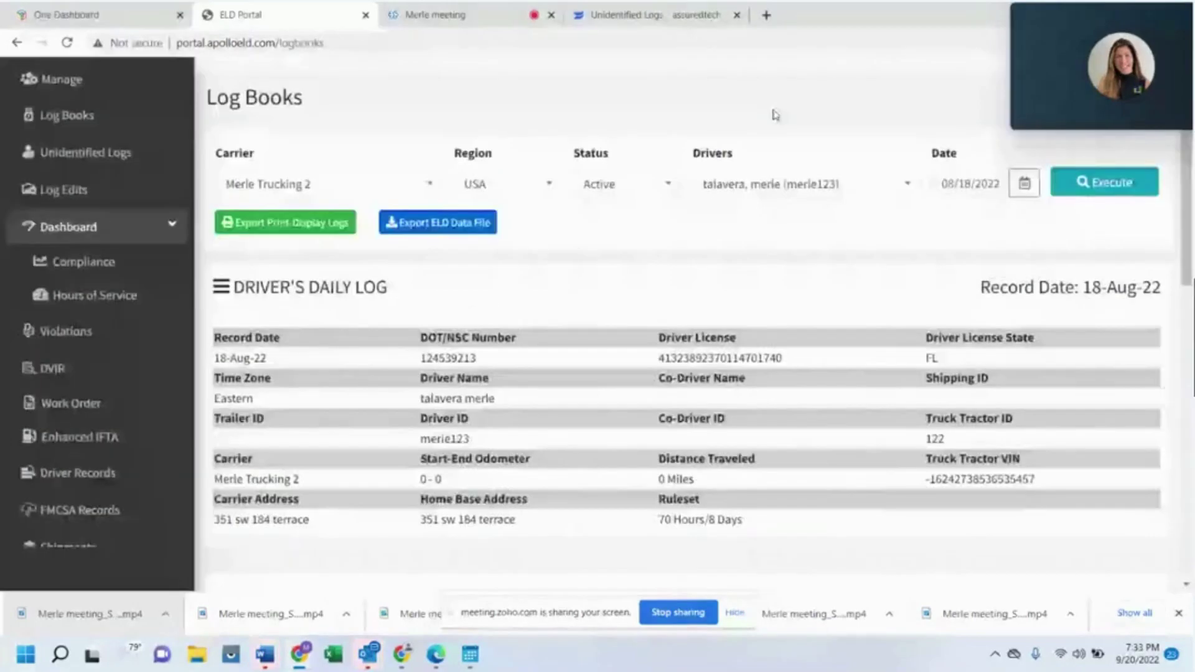
scroll(774, 187, "down", 4)
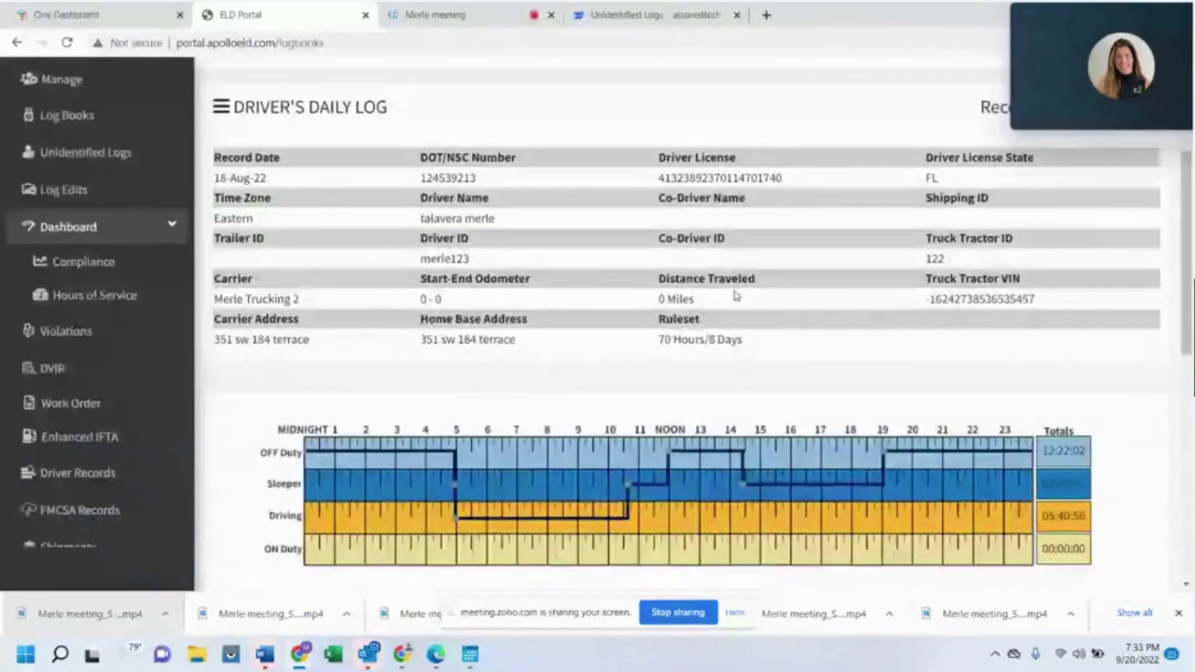
scroll(733, 293, "up", 5)
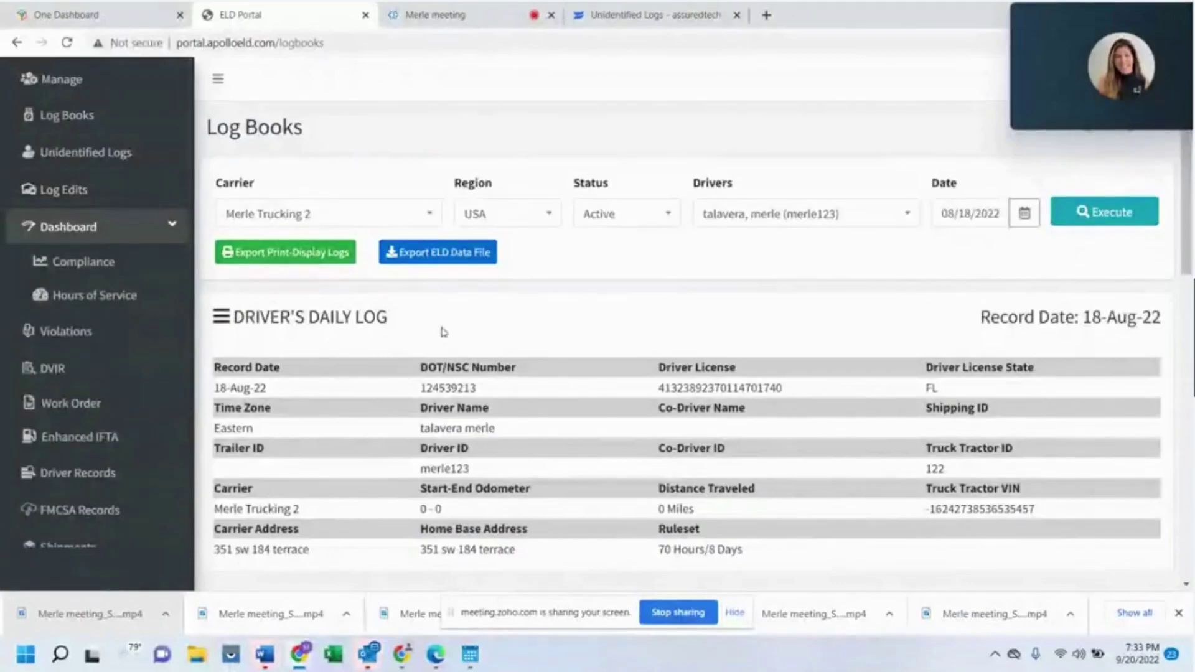
left_click(467, 15)
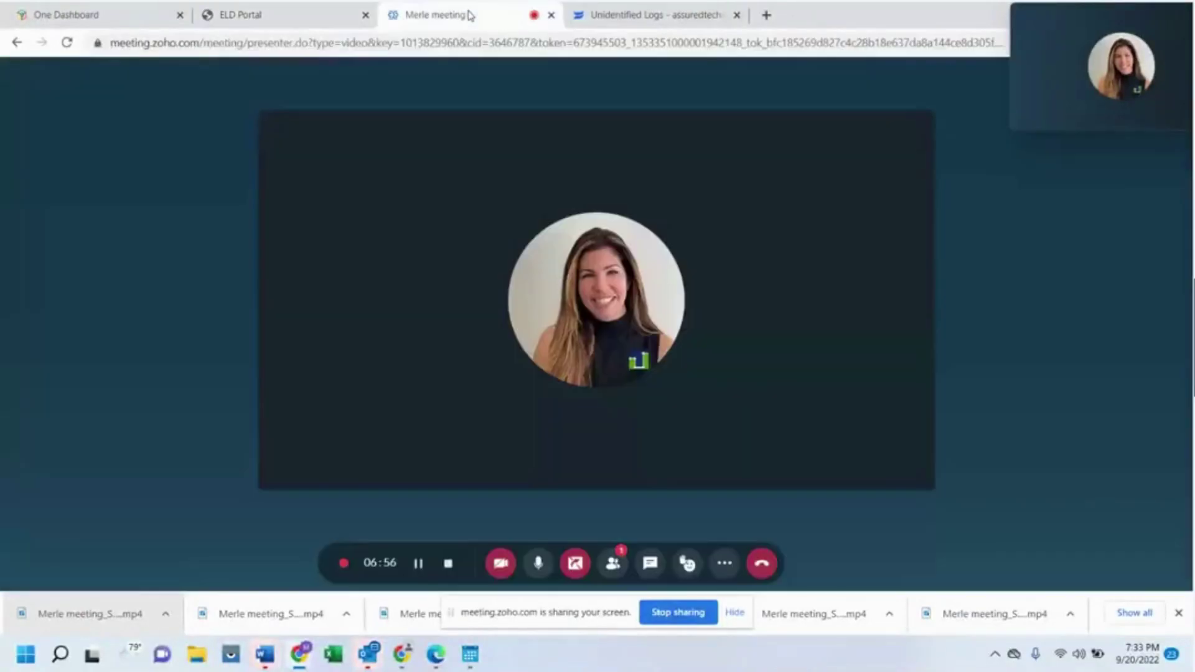